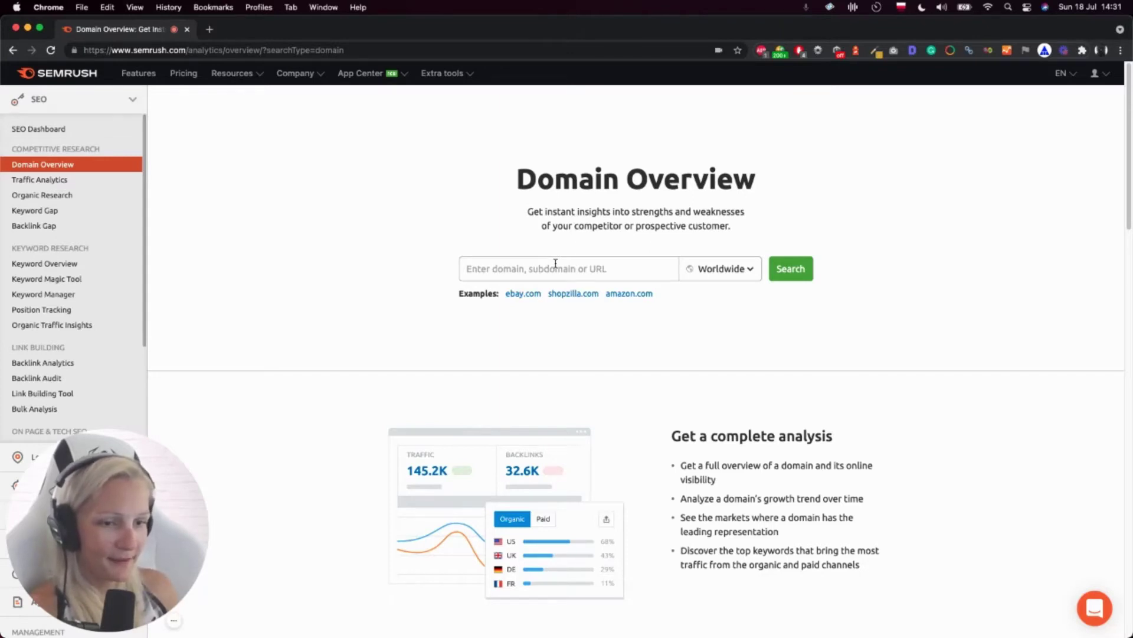
# - Search seosly.com in Domain Overview using the Worldwide database
pyautogui.click(556, 264)
pyautogui.write('seosly.com')
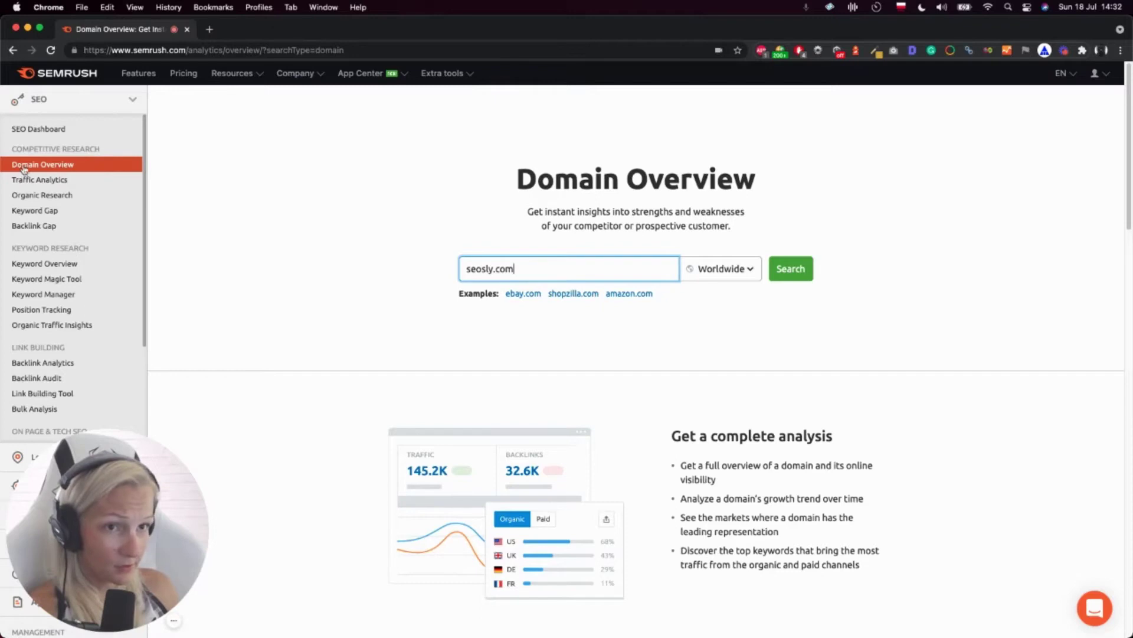
pyautogui.click(729, 271)
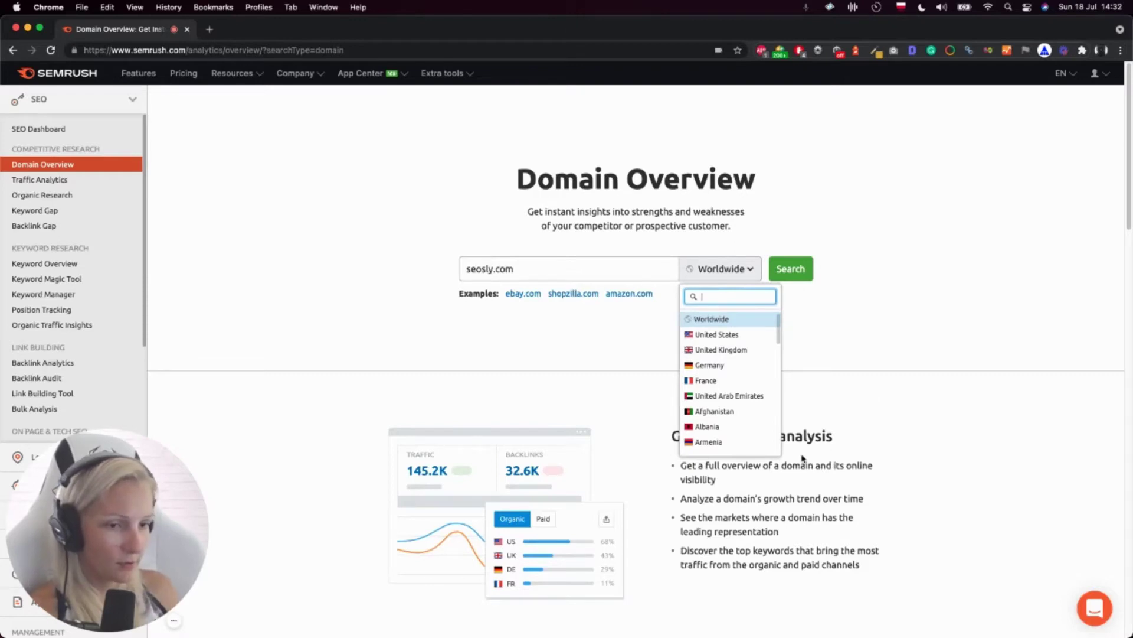
pyautogui.click(723, 271)
pyautogui.click(791, 271)
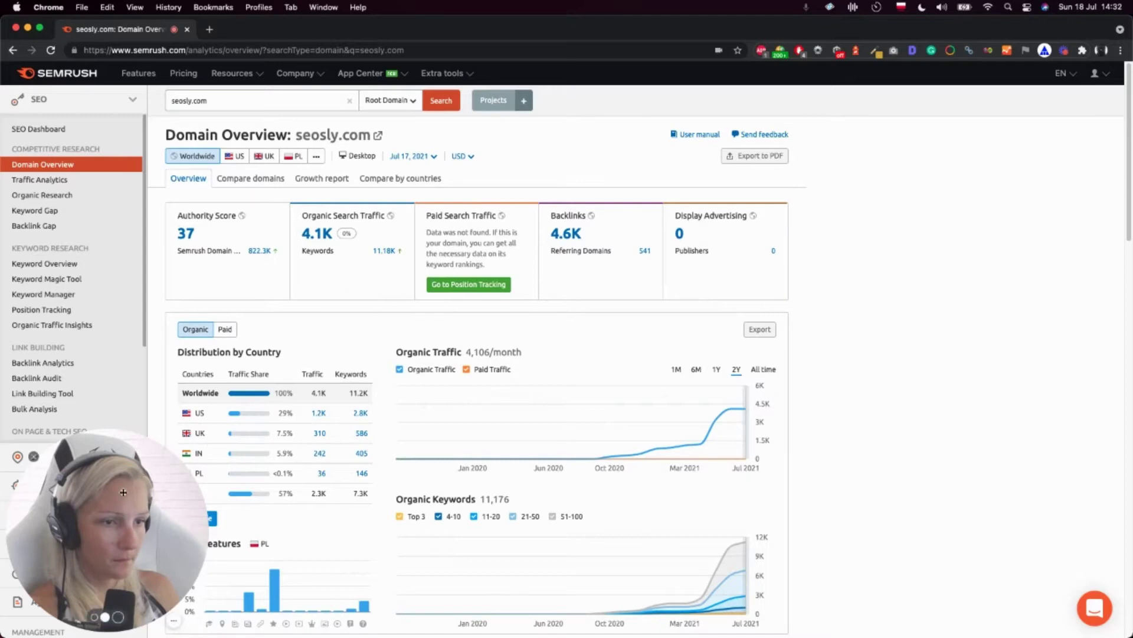
pyautogui.moveTo(166, 520); pyautogui.dragTo(1059, 521)
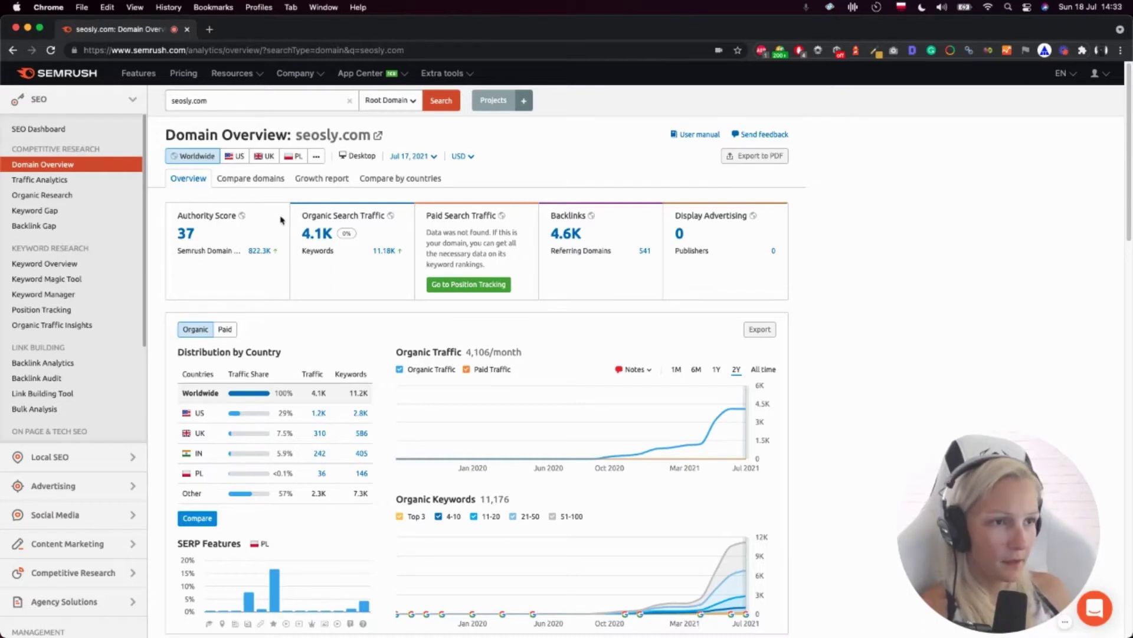
pyautogui.moveTo(367, 223)
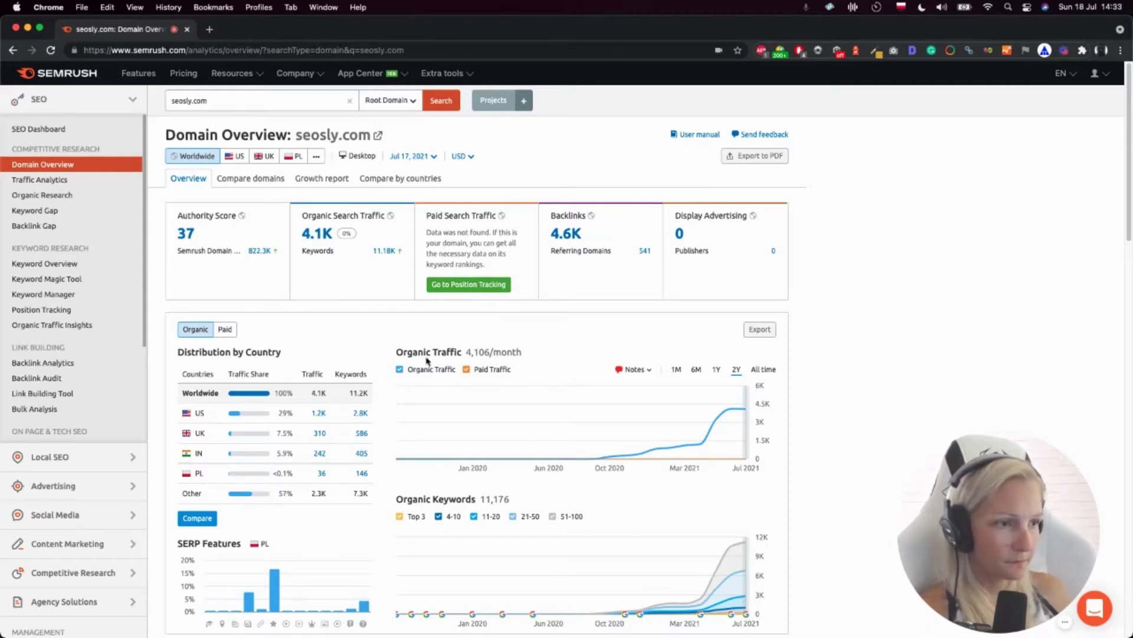
# - Limit the traffic charts to 1Y and review the 146 top keywords and 392 competitors
pyautogui.click(717, 370)
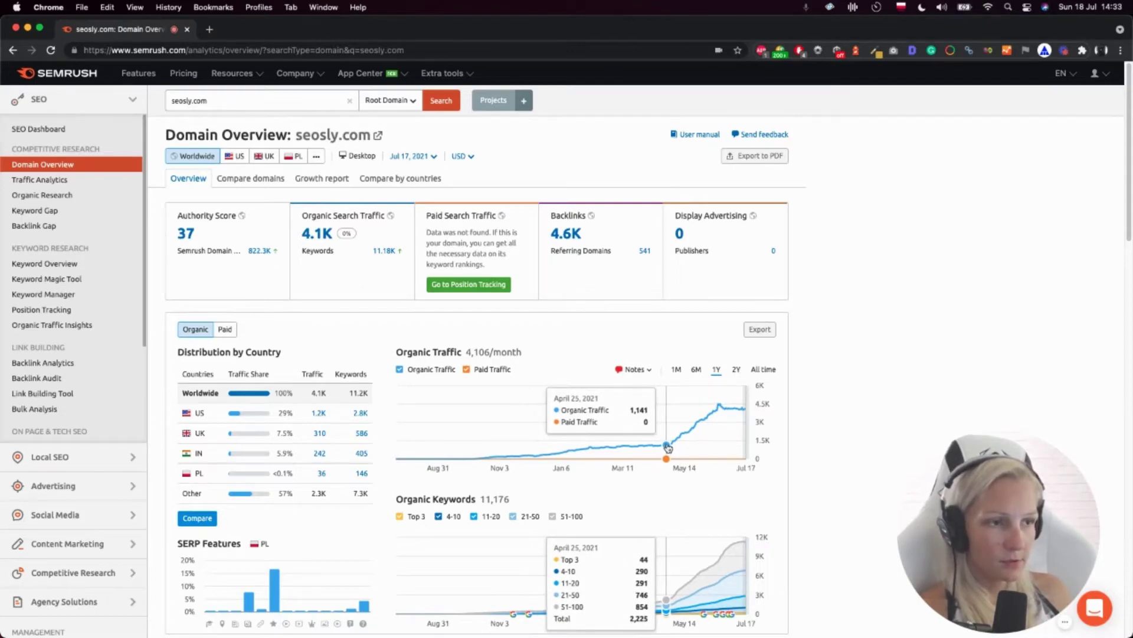
pyautogui.scroll(-5, 484, 376)
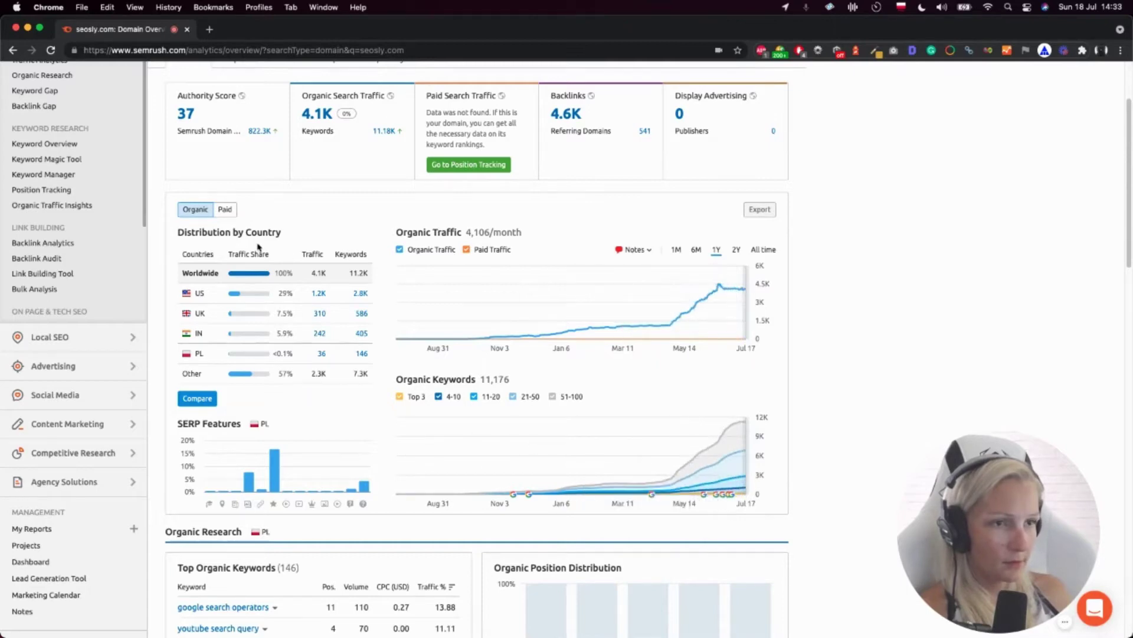
pyautogui.scroll(-4, 355, 348)
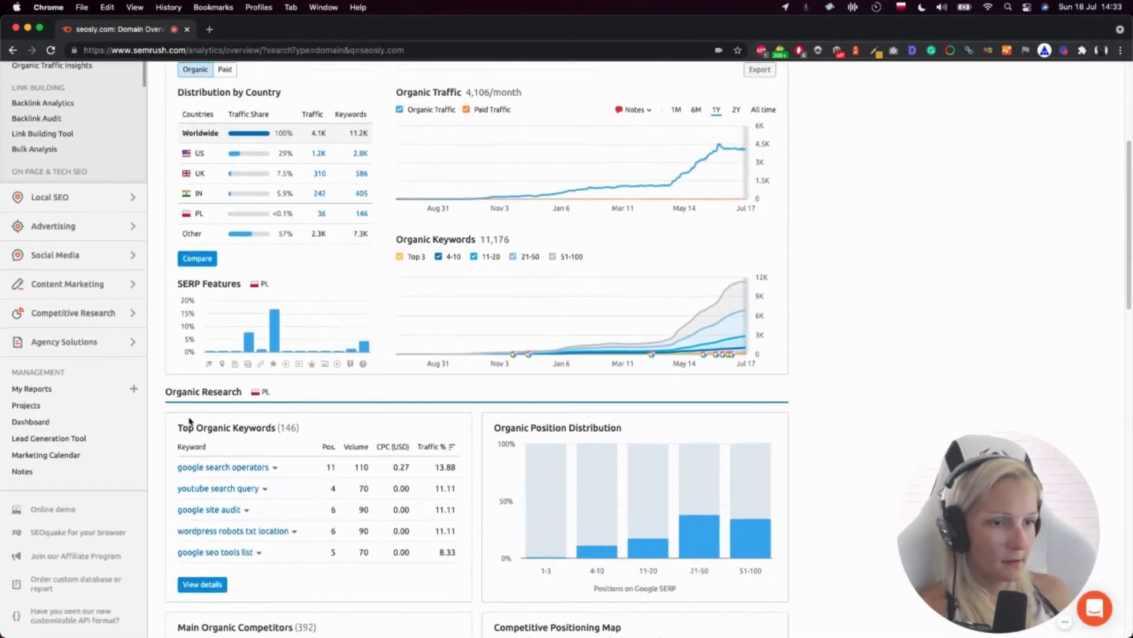
pyautogui.scroll(-7, 195, 438)
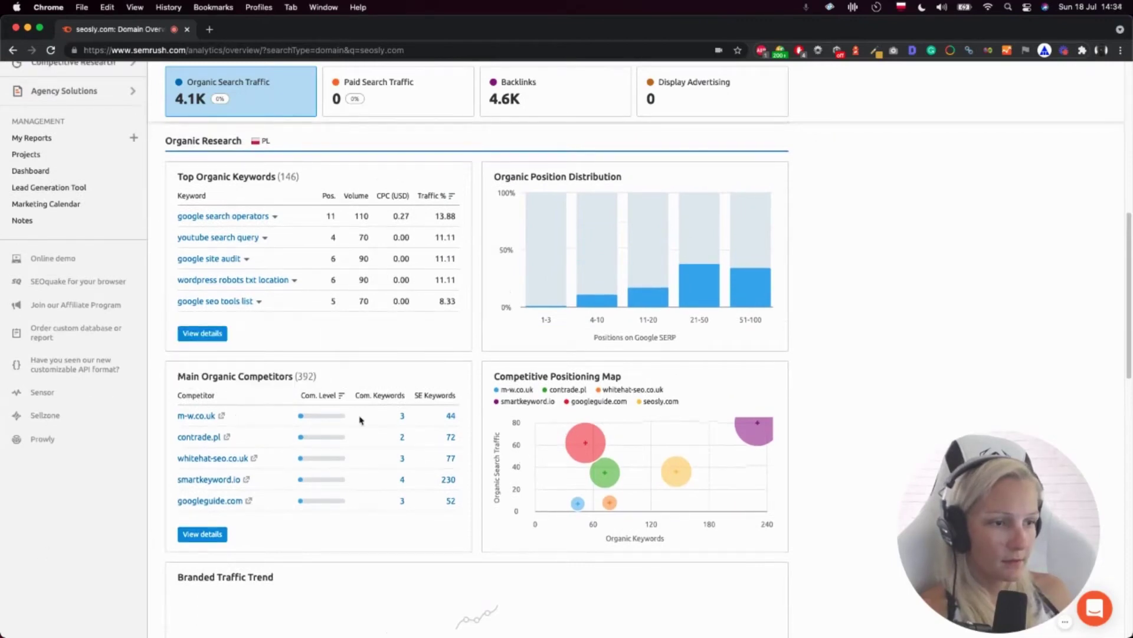
pyautogui.scroll(5, 590, 236)
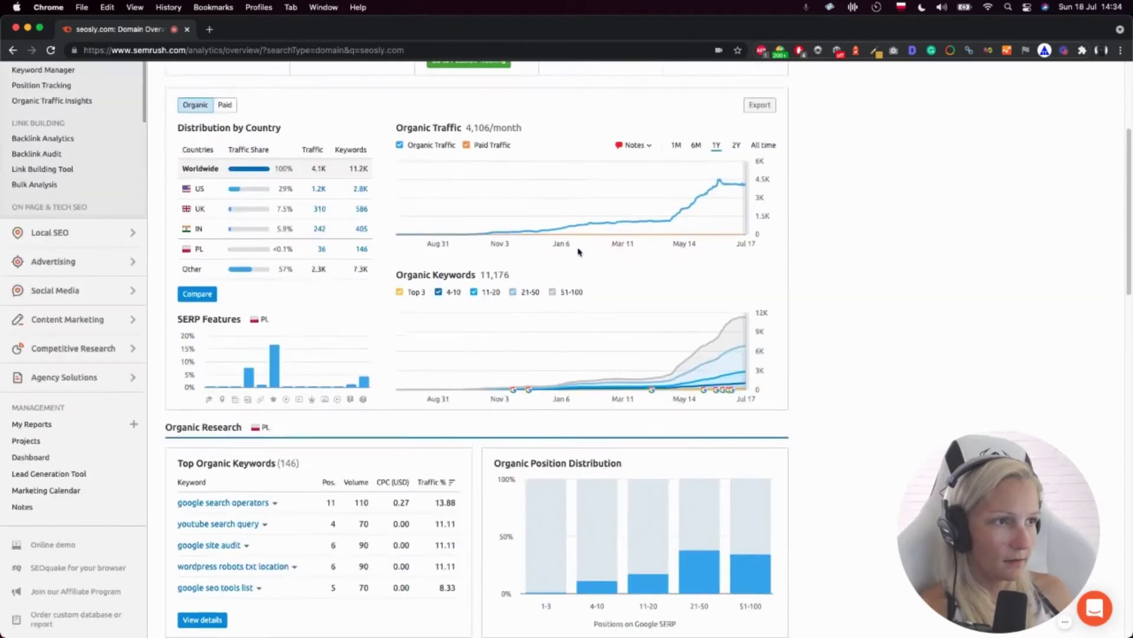
pyautogui.scroll(4, 578, 252)
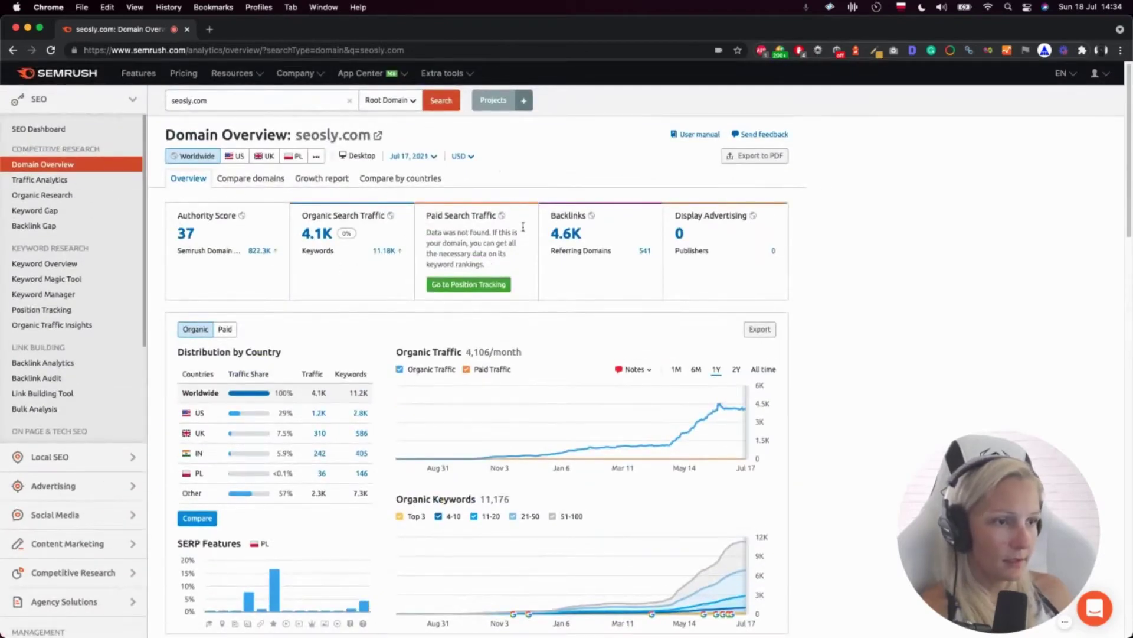
# - Open Traffic Analytics for seosly.com and review the Trend by Device chart and Top Pages table
pyautogui.click(74, 190)
pyautogui.click(39, 179)
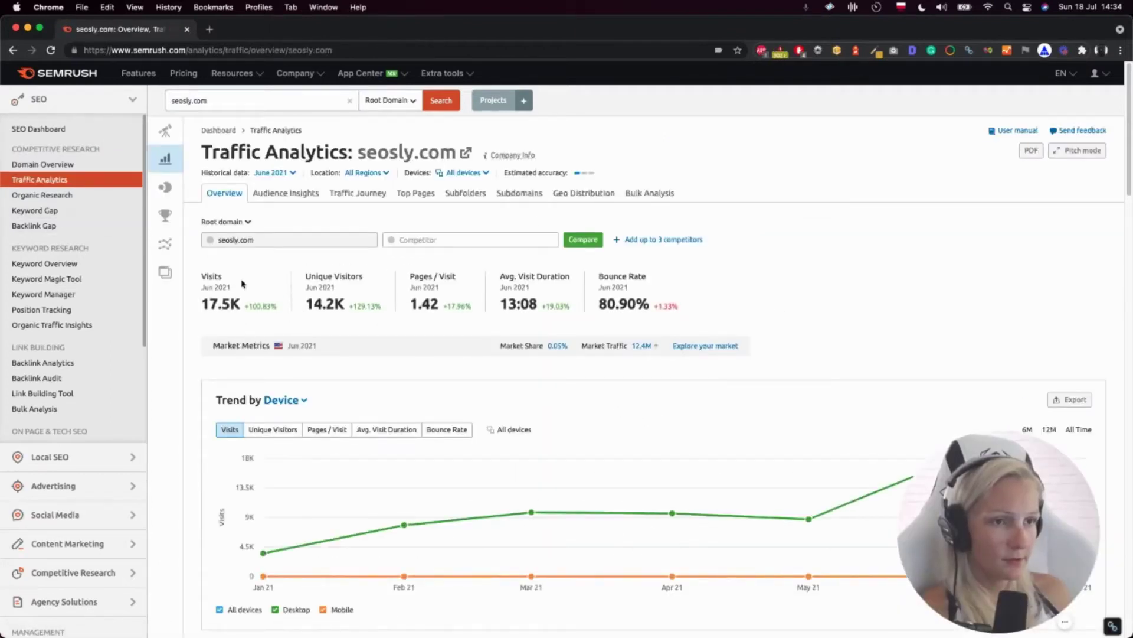
pyautogui.scroll(-3, 384, 355)
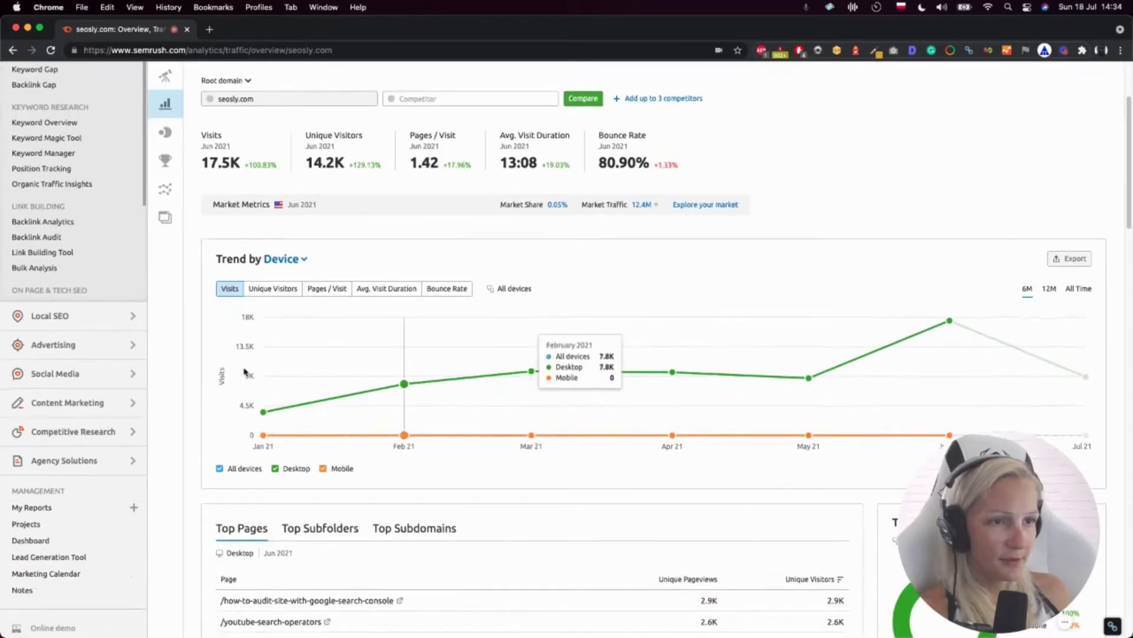
pyautogui.scroll(-2, 328, 381)
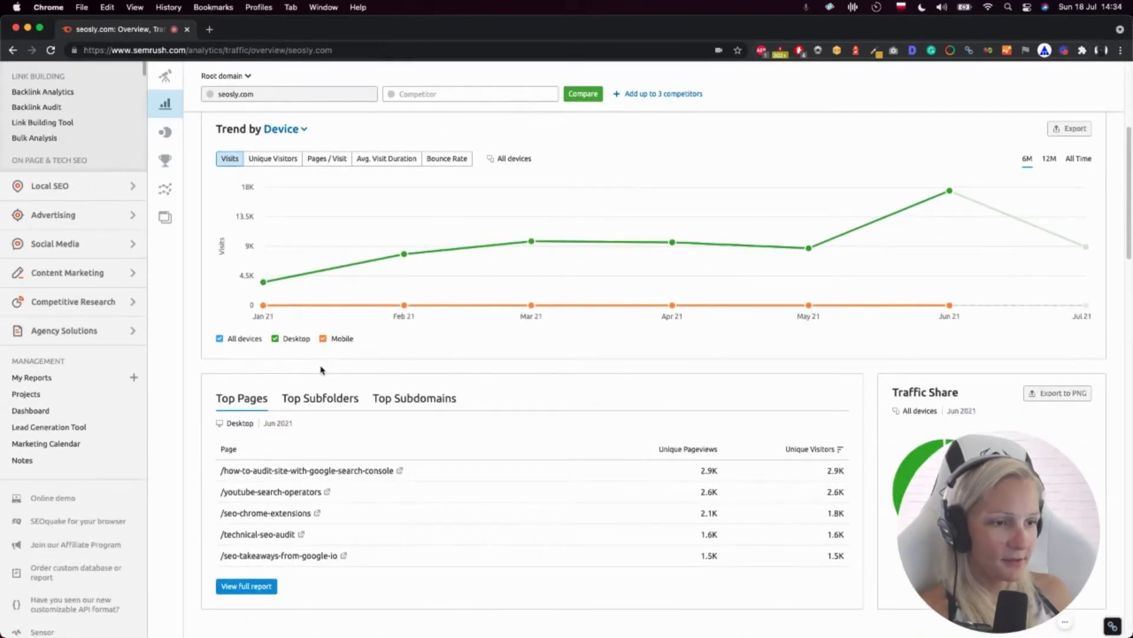
pyautogui.moveTo(352, 271)
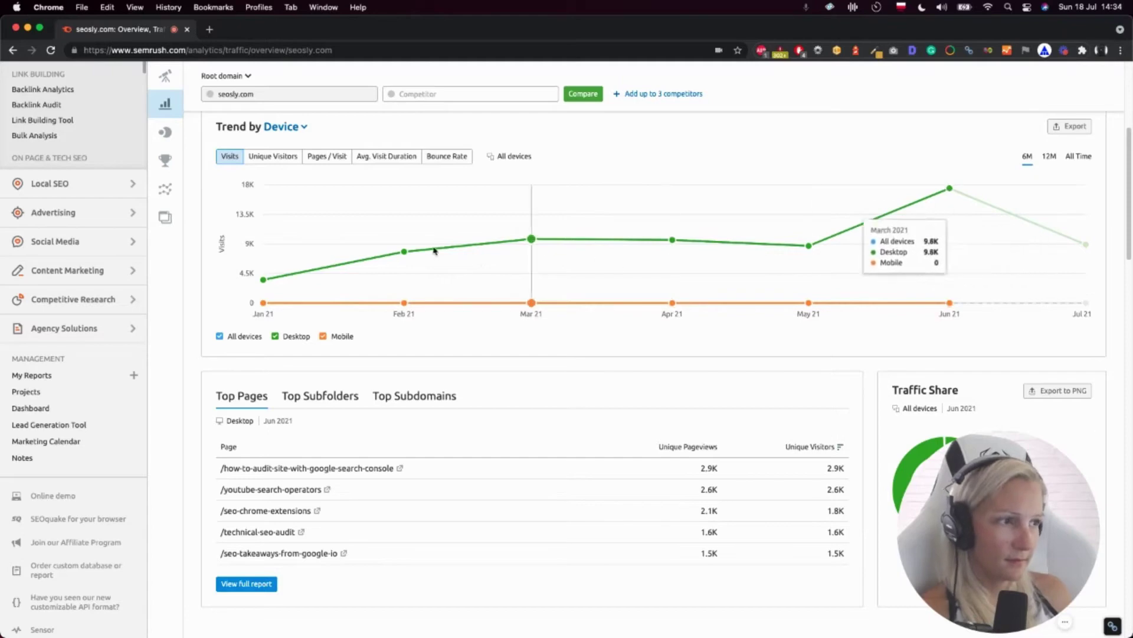
pyautogui.scroll(1, 651, 327)
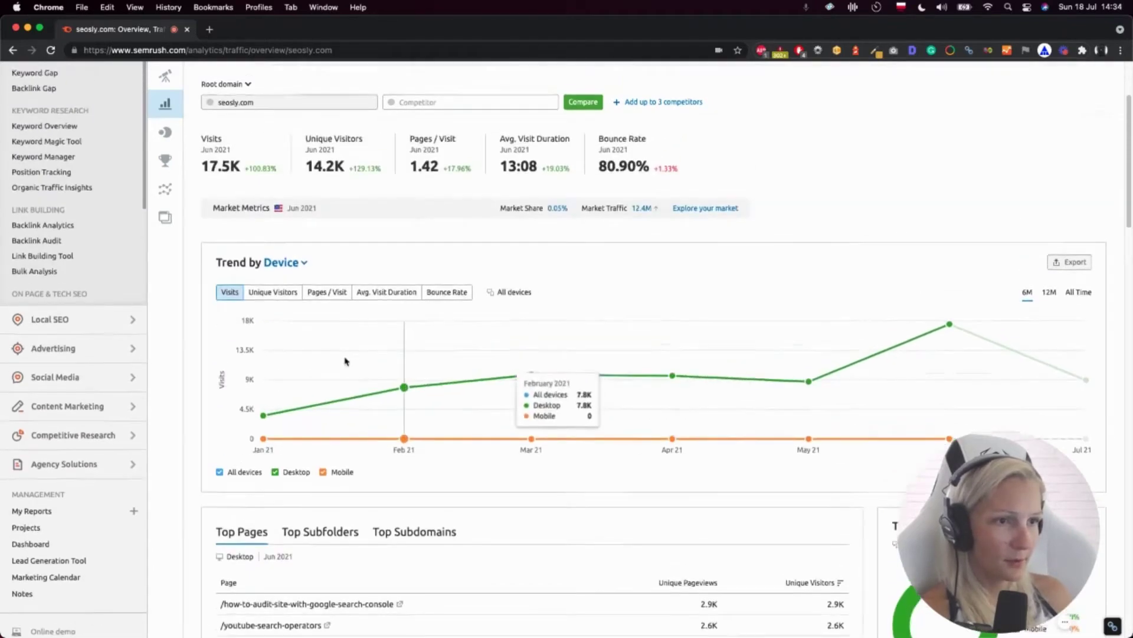
pyautogui.scroll(2, 346, 362)
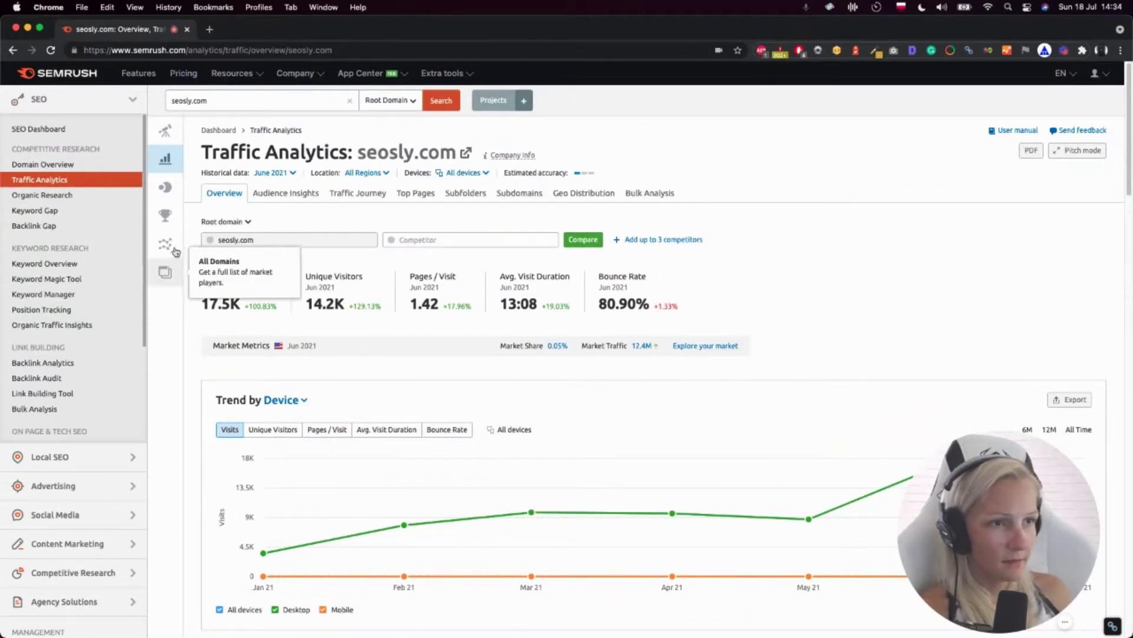
# - Scroll through the seosly.com Traffic Analytics overview, with its 17.5K visits and 80.90% bounce rate
pyautogui.scroll(-5, 376, 317)
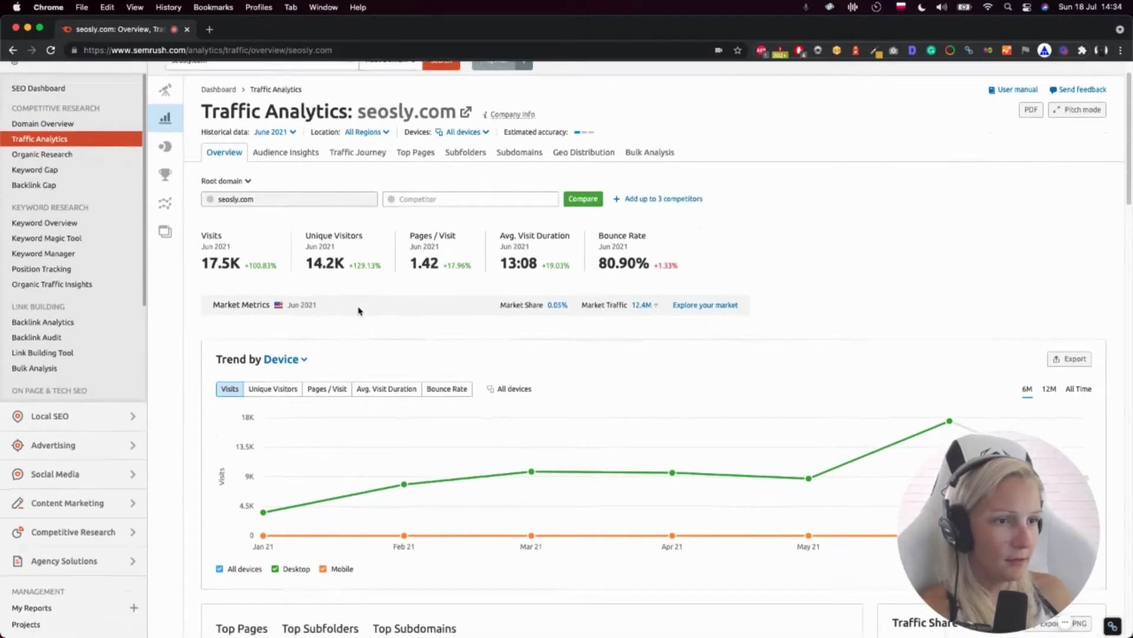
pyautogui.scroll(-2, 223, 470)
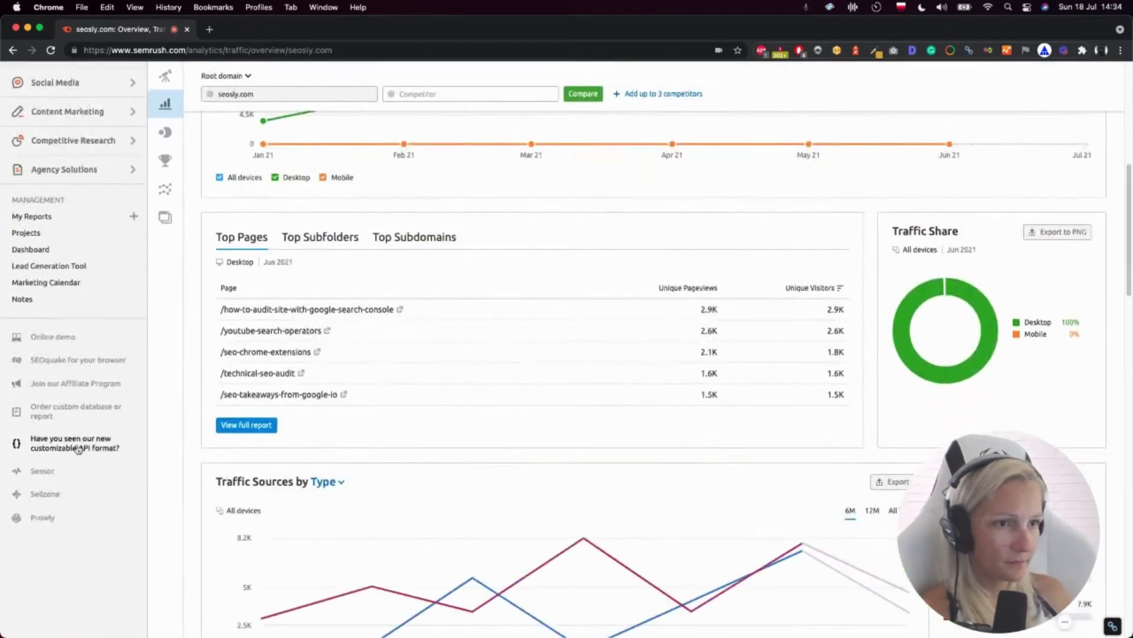
pyautogui.scroll(-1, 253, 274)
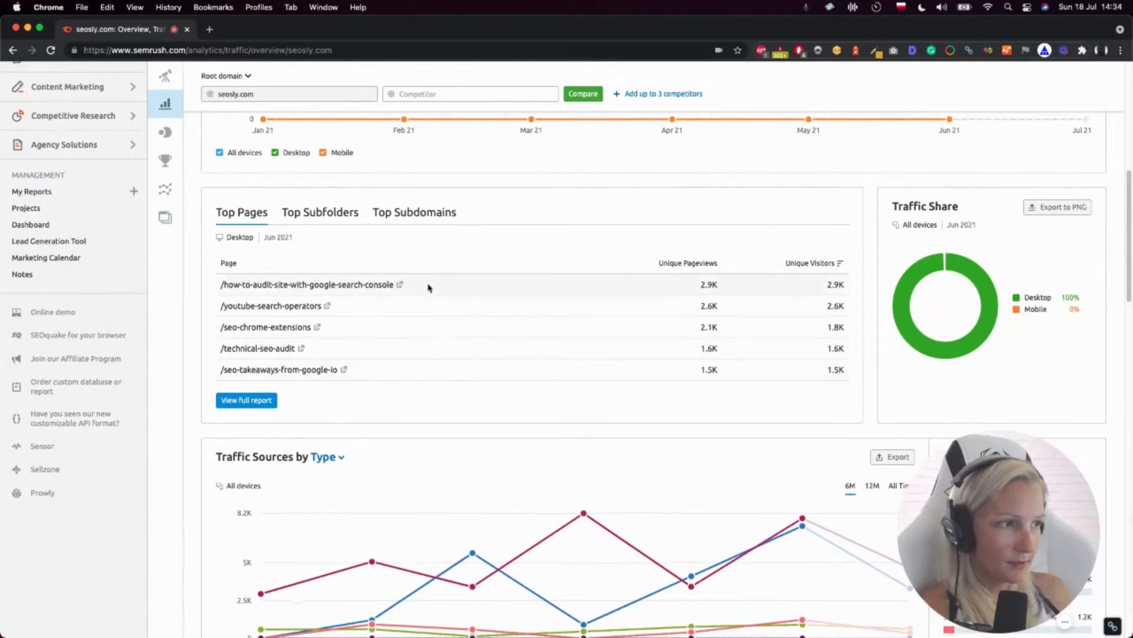
pyautogui.scroll(-2, 294, 244)
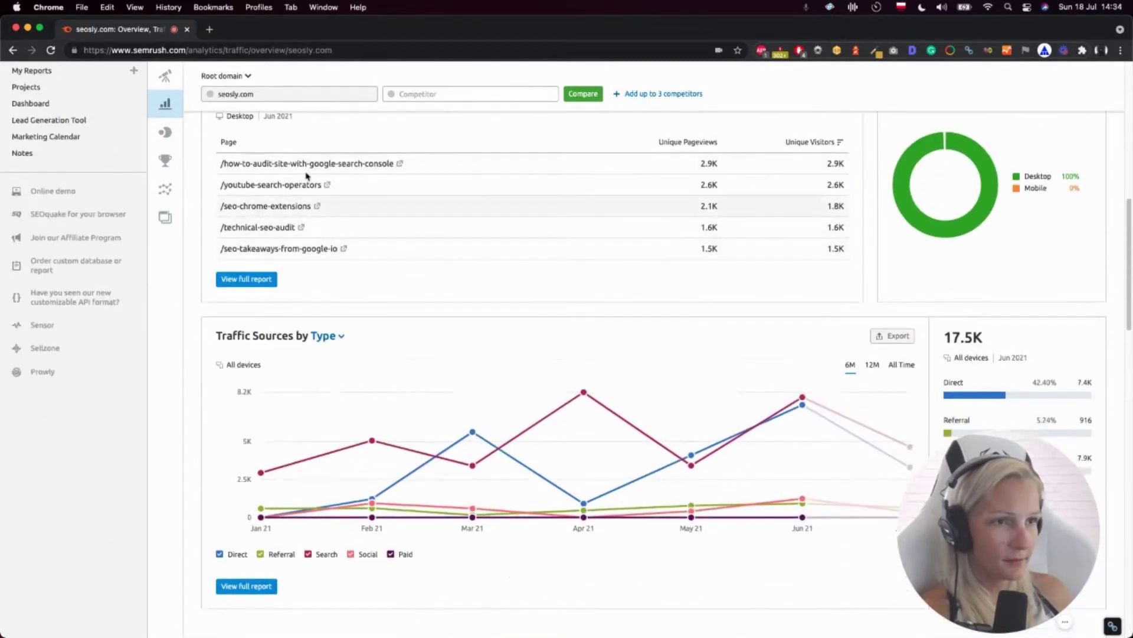
pyautogui.scroll(1, 260, 283)
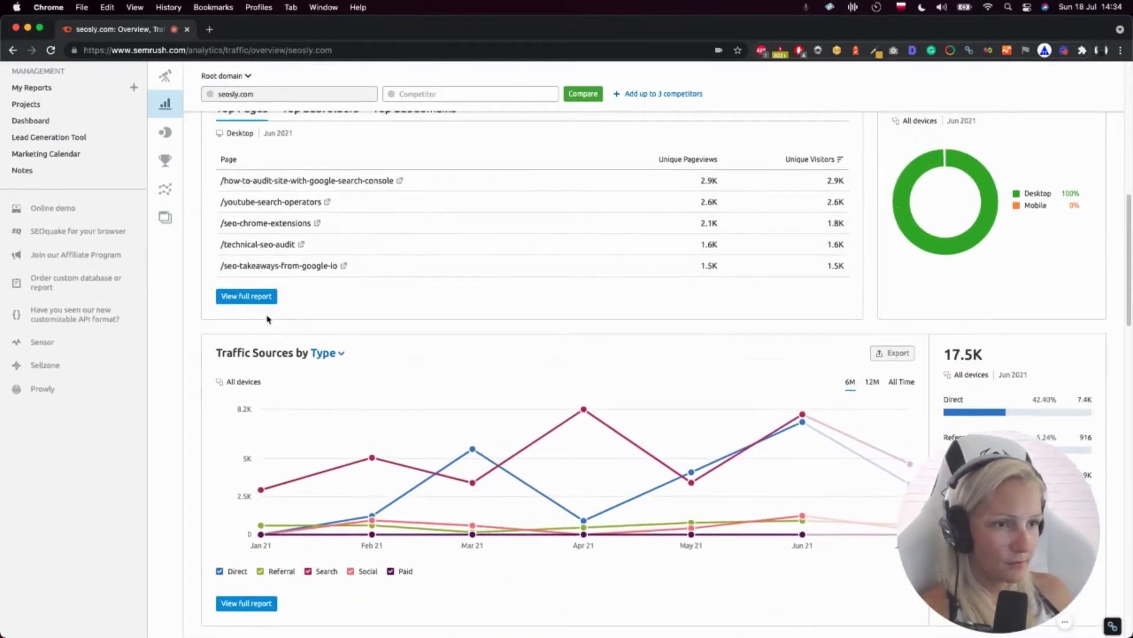
pyautogui.scroll(3, 257, 289)
pyautogui.scroll(-6, 308, 267)
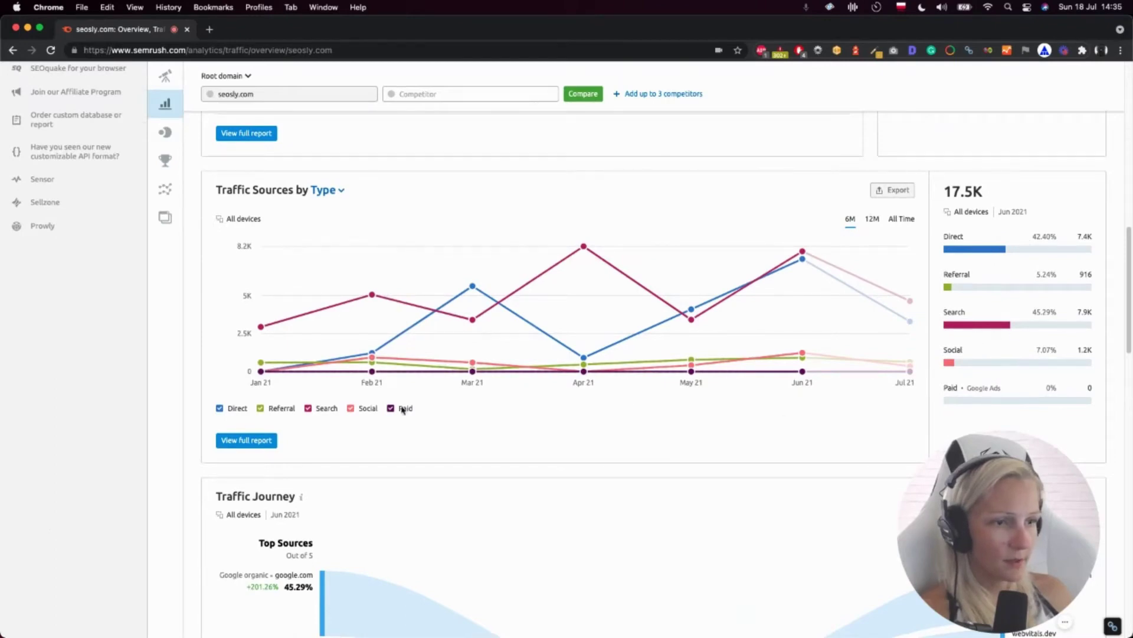
pyautogui.moveTo(582, 255)
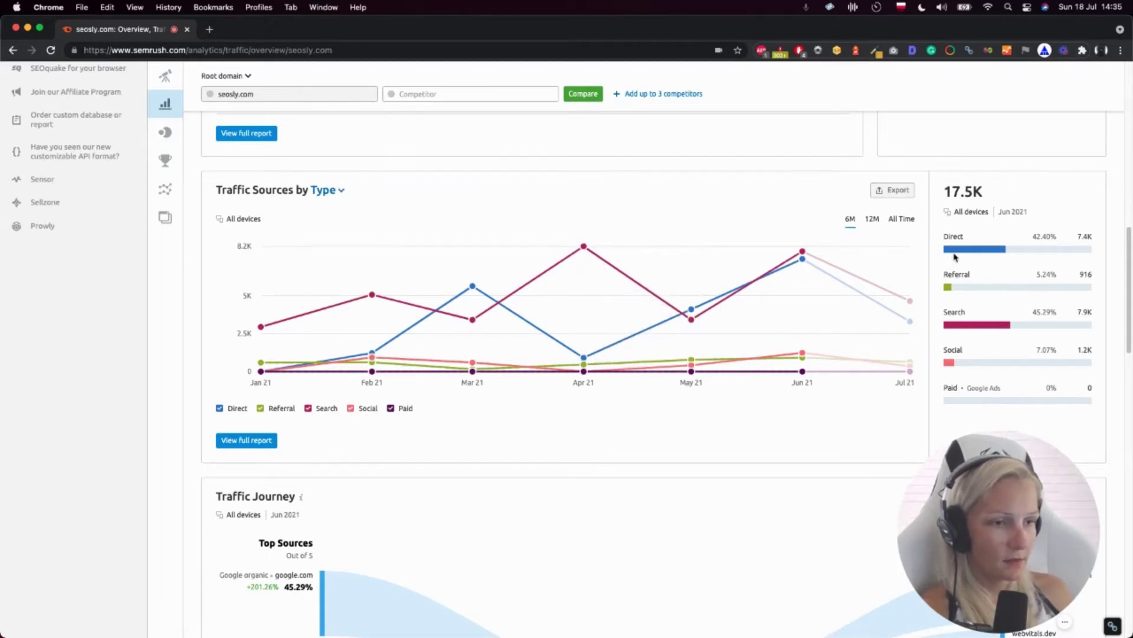
pyautogui.scroll(-5, 508, 333)
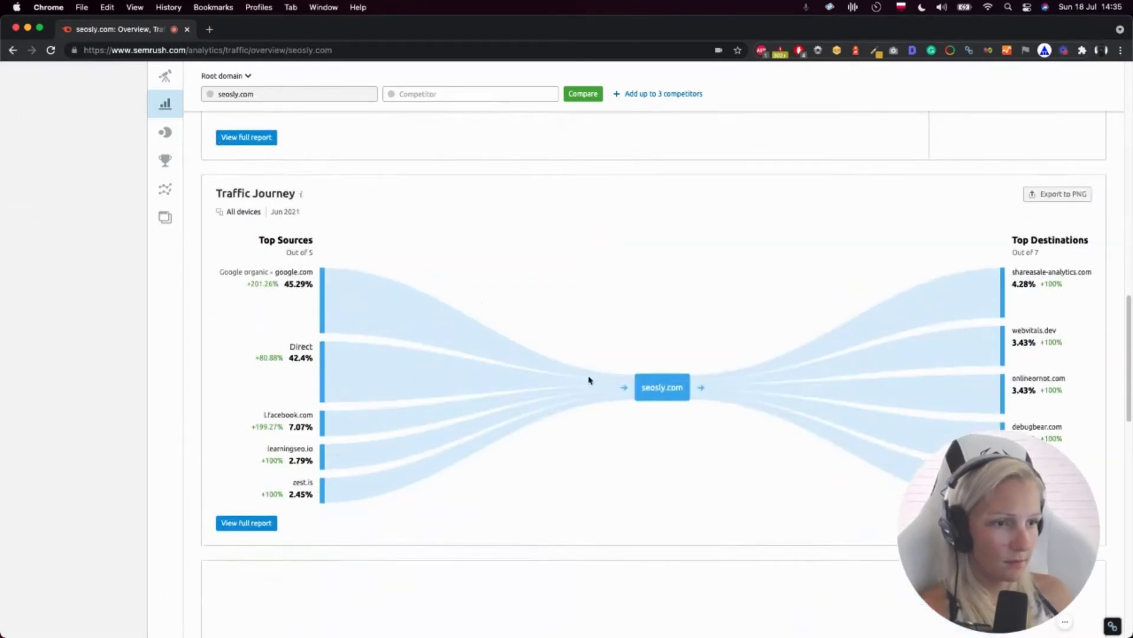
pyautogui.scroll(-7, 945, 380)
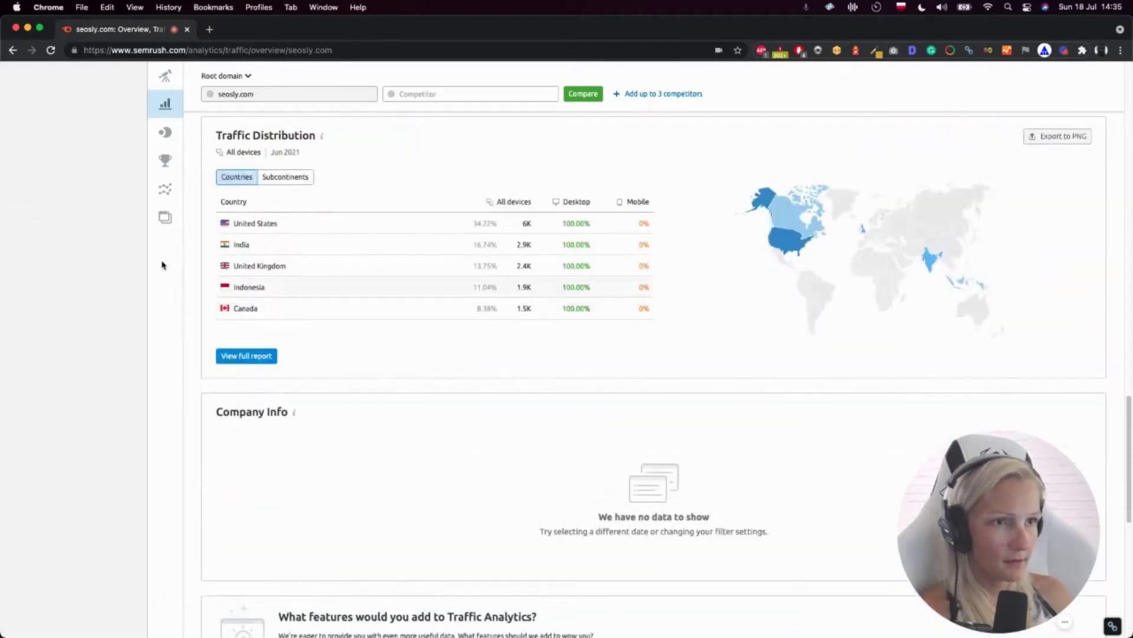
pyautogui.scroll(-1, 298, 273)
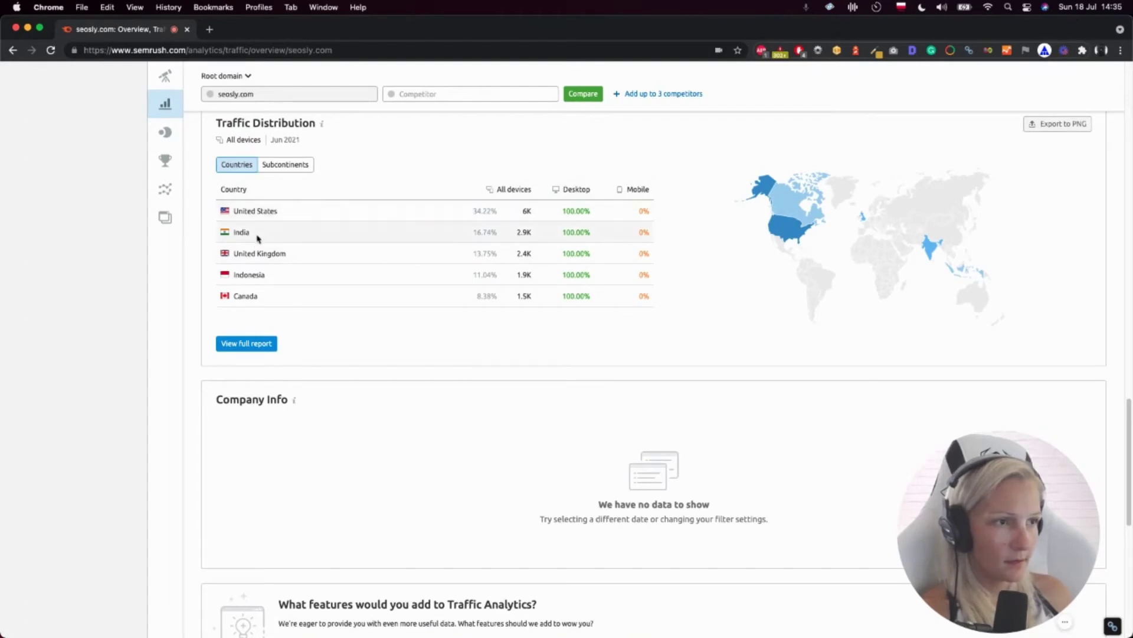
pyautogui.scroll(-1, 301, 275)
pyautogui.scroll(-3, 300, 292)
pyautogui.scroll(20, 300, 292)
# - Check the Audience Insights and Top Pages tabs, both locked behind .Trends, then return to Overview
pyautogui.click(279, 195)
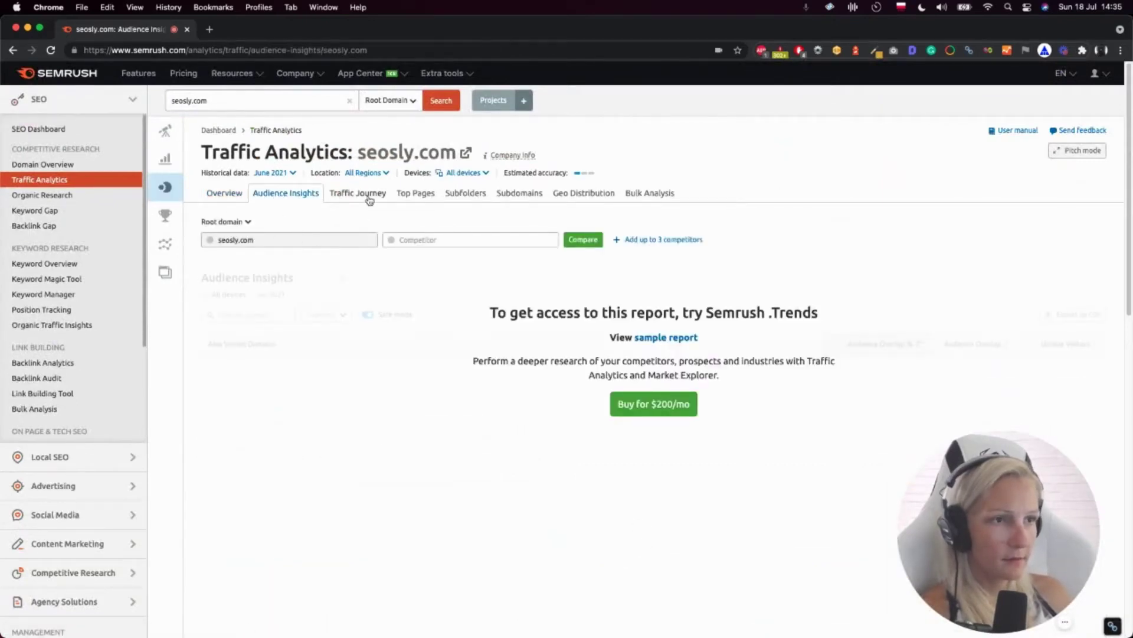
pyautogui.click(426, 195)
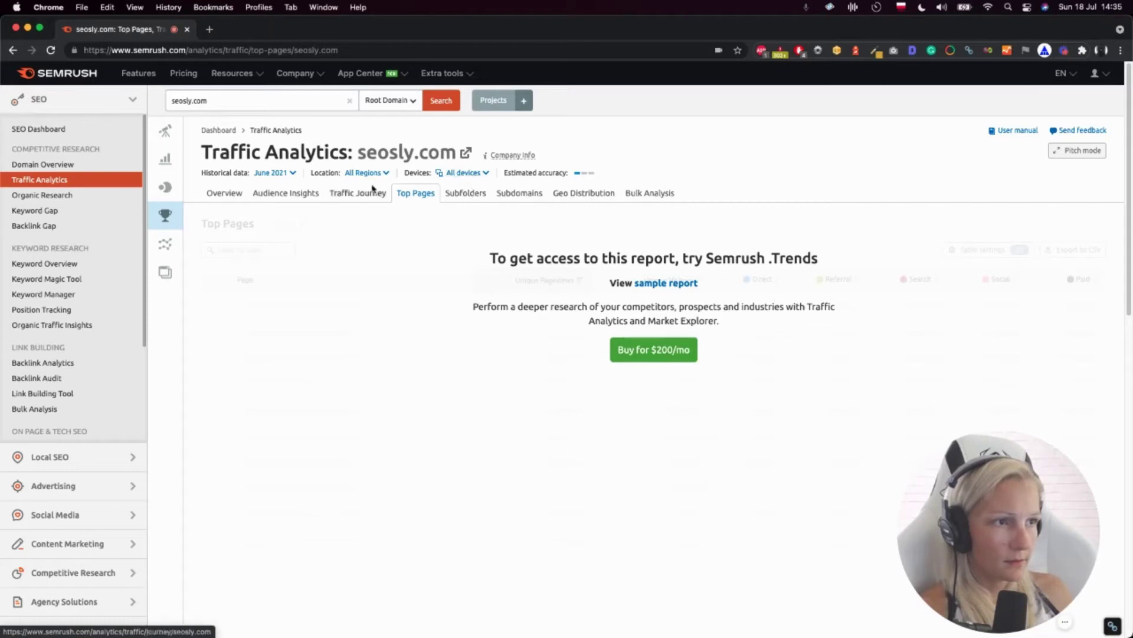
pyautogui.click(216, 193)
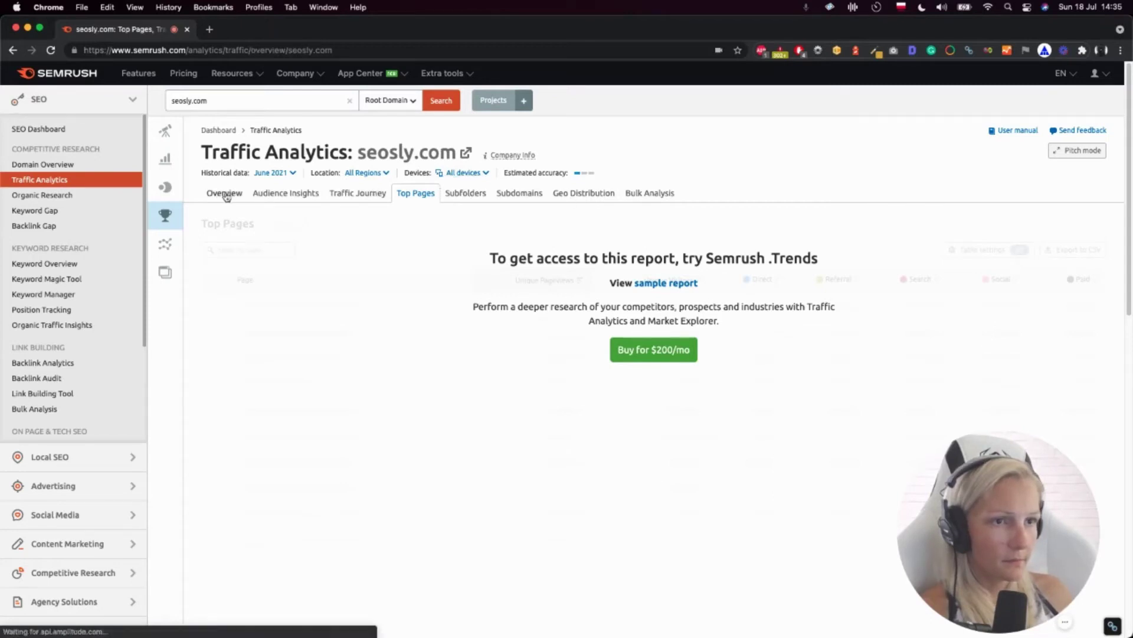
# - Open the Organic Research overview for seosly.com and scan its sections
pyautogui.click(54, 200)
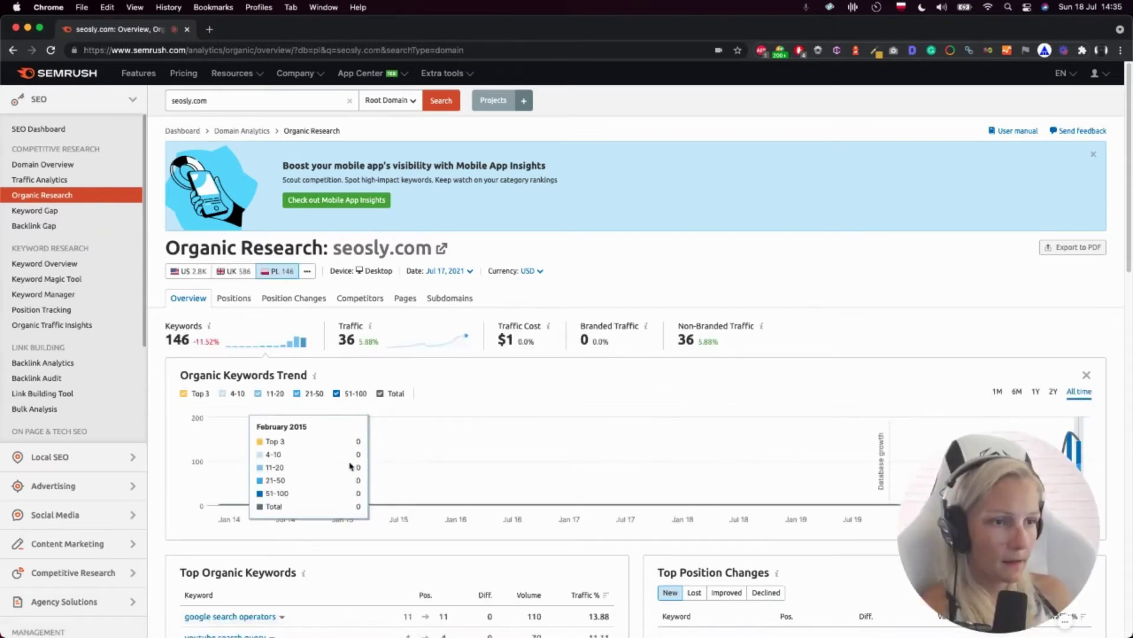
pyautogui.scroll(-3, 250, 445)
pyautogui.scroll(-1, 236, 413)
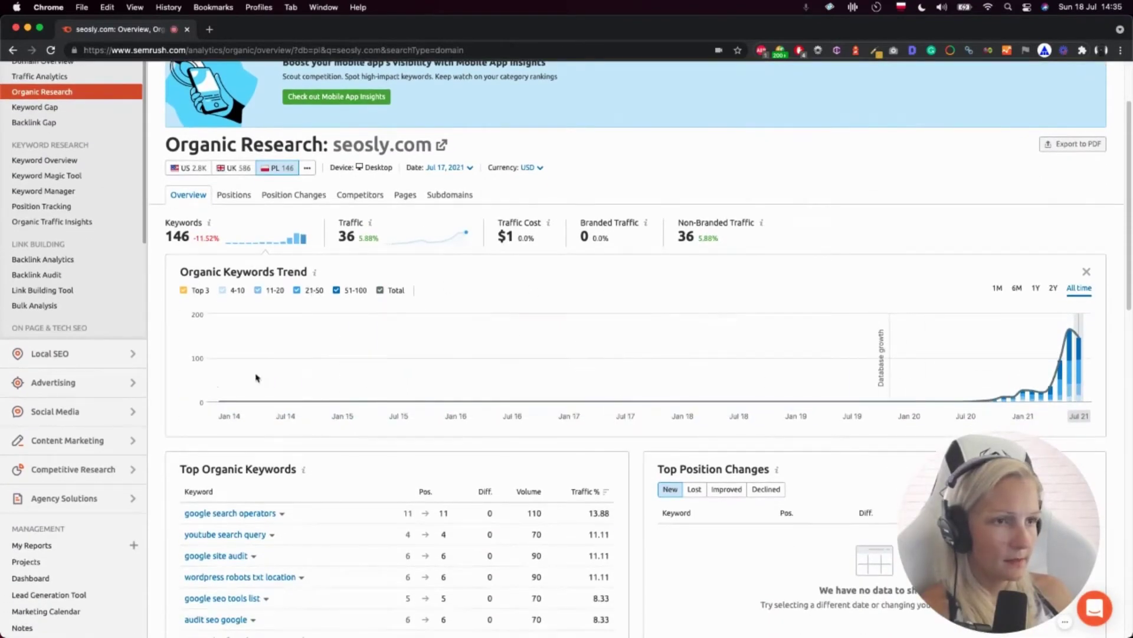
pyautogui.scroll(-5, 414, 354)
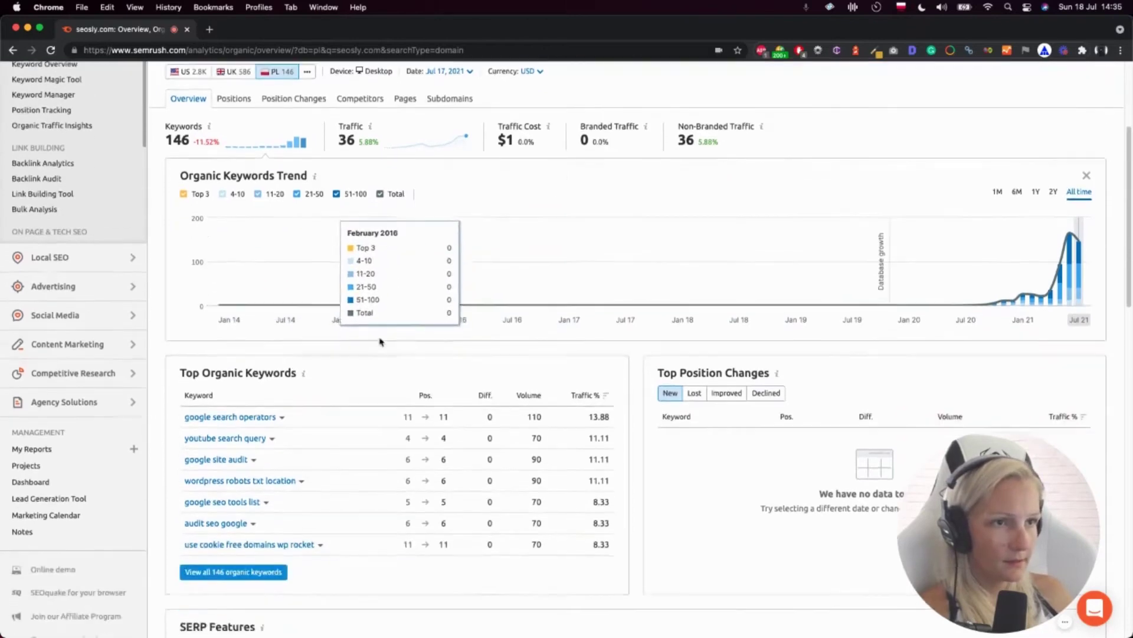
pyautogui.scroll(6, 379, 338)
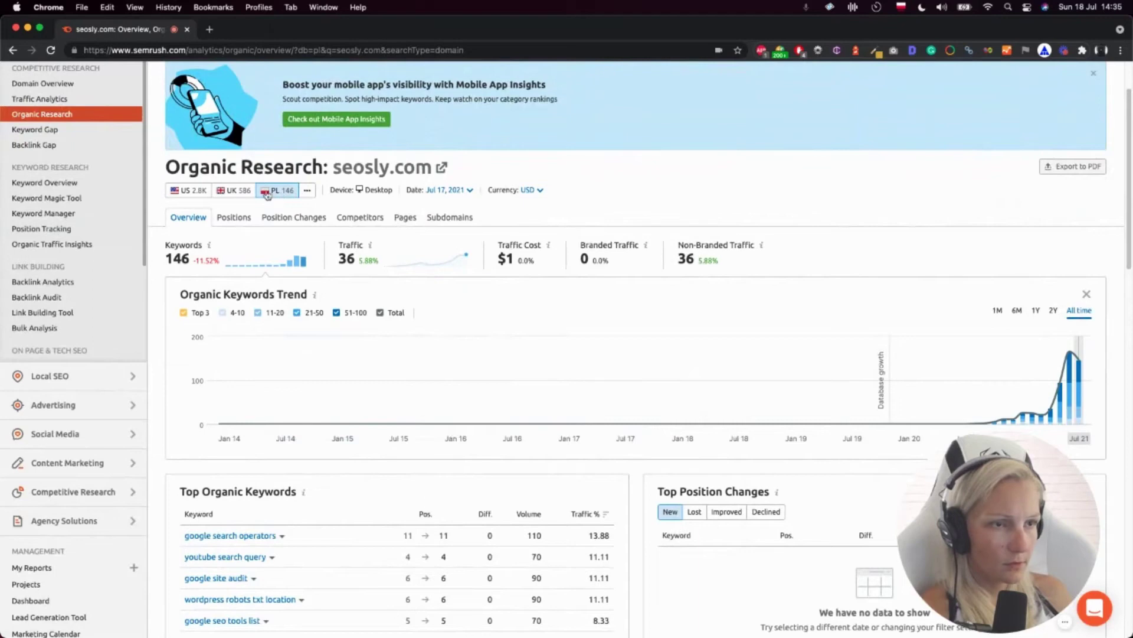
# - Switch Organic Research to the US database and limit the keywords trend to 1Y
pyautogui.click(203, 190)
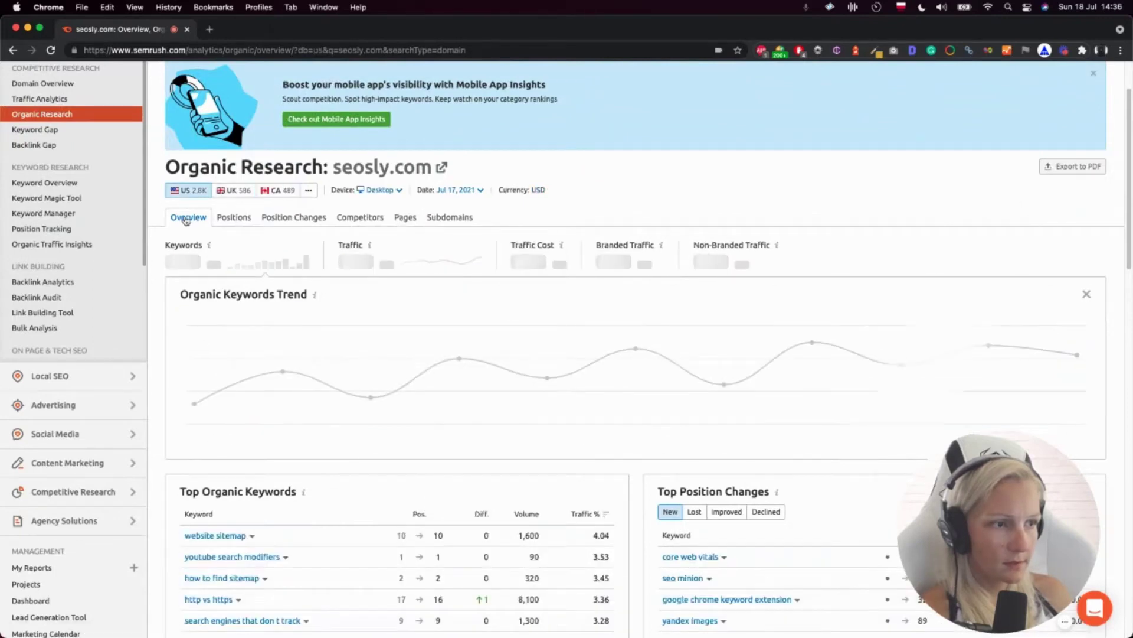
pyautogui.scroll(-2, 532, 354)
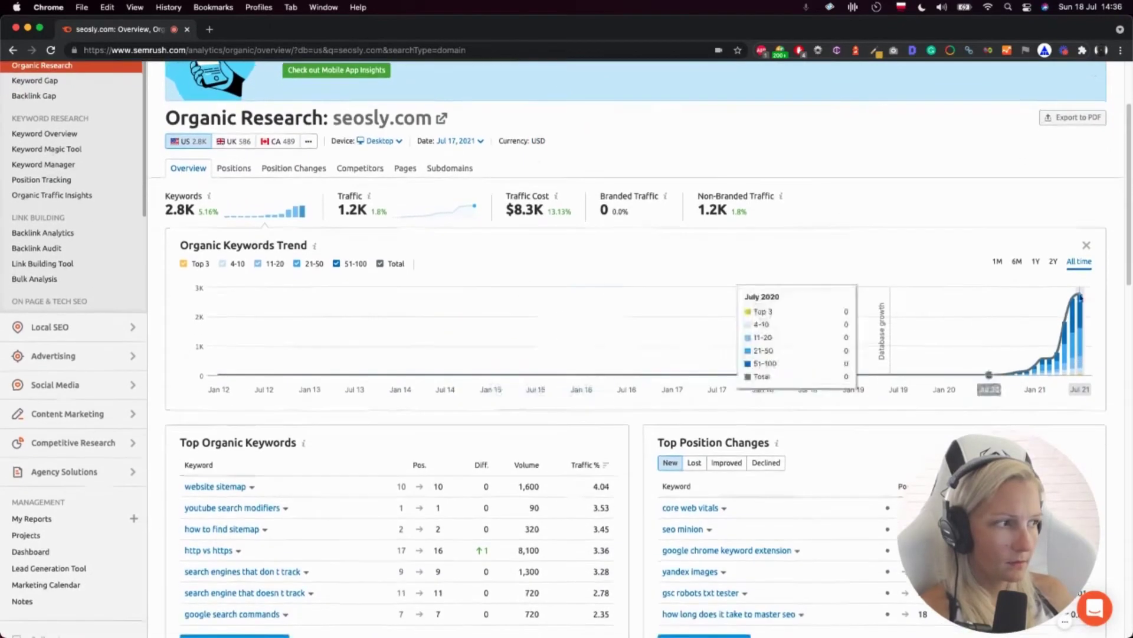
pyautogui.click(1036, 263)
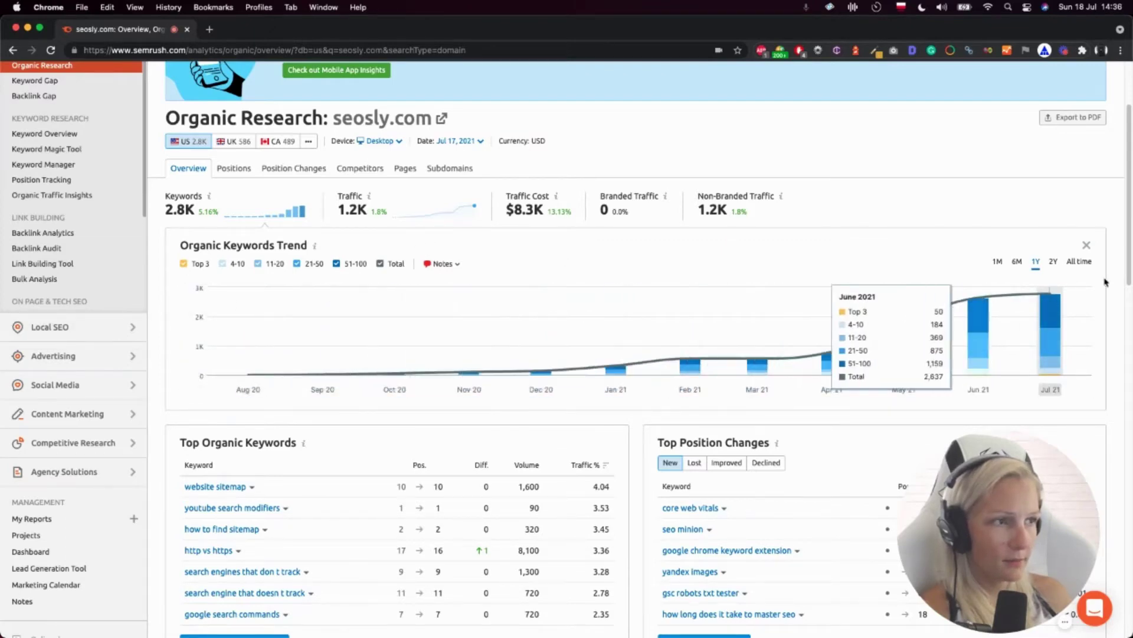
pyautogui.scroll(-3, 356, 349)
pyautogui.scroll(-1, 287, 254)
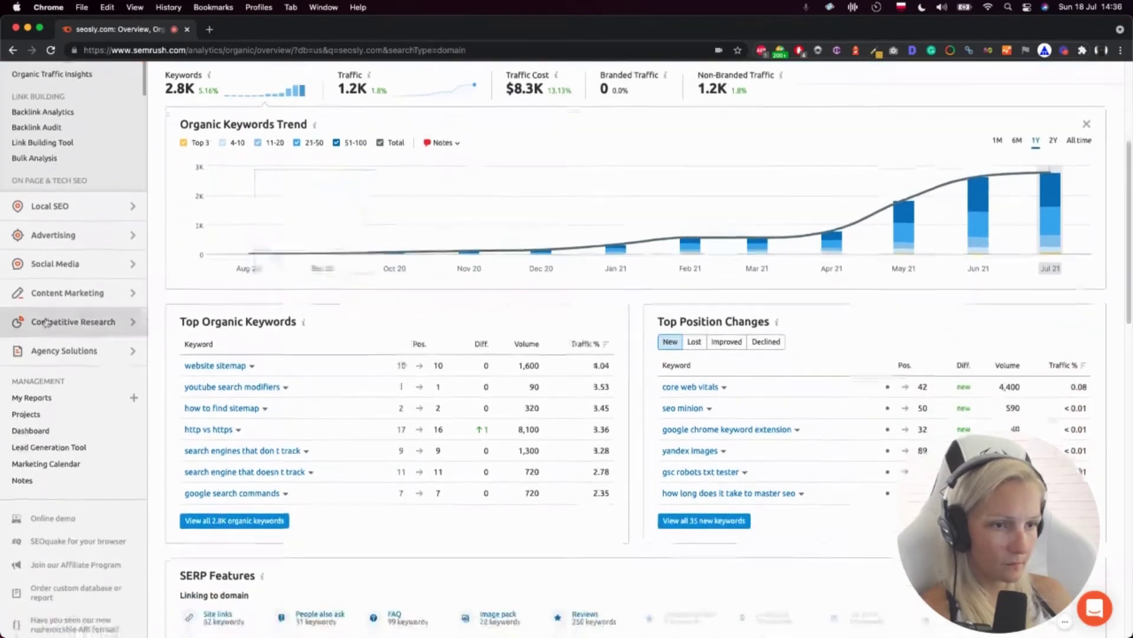
# - Open the full Positions report of 2,773 US organic keywords and browse the table
pyautogui.click(226, 520)
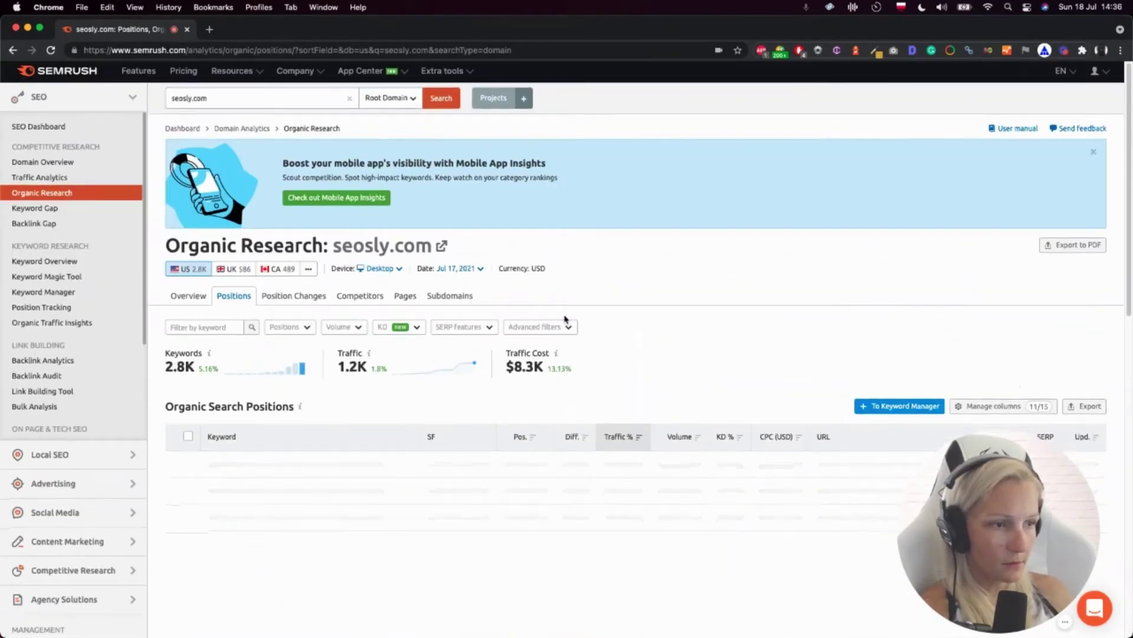
pyautogui.scroll(-2, 527, 321)
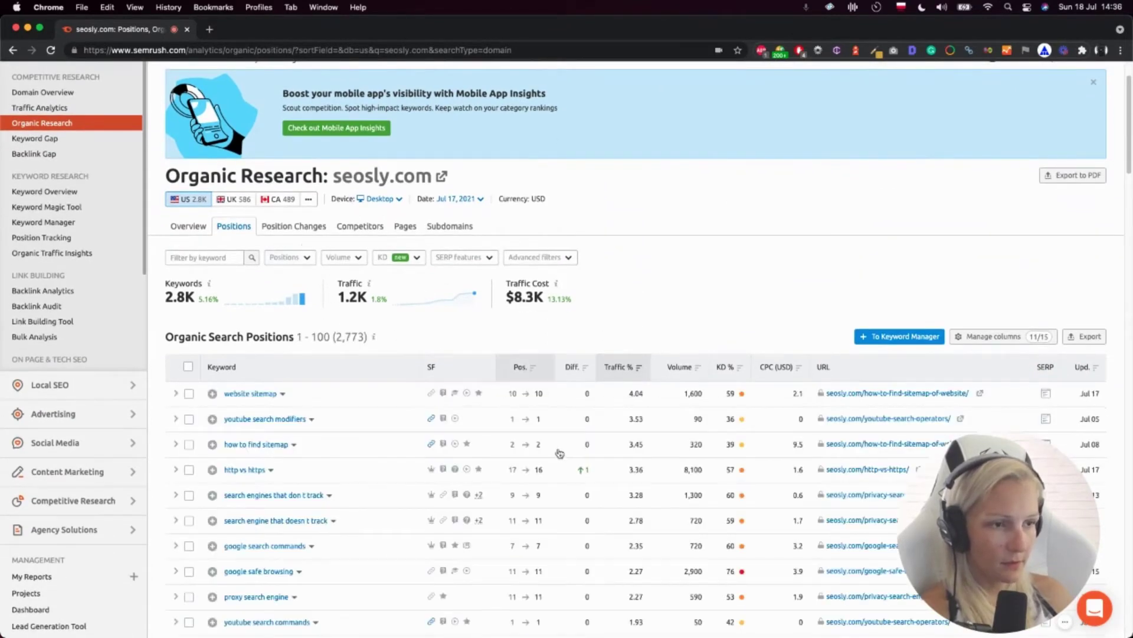
pyautogui.scroll(-3, 476, 295)
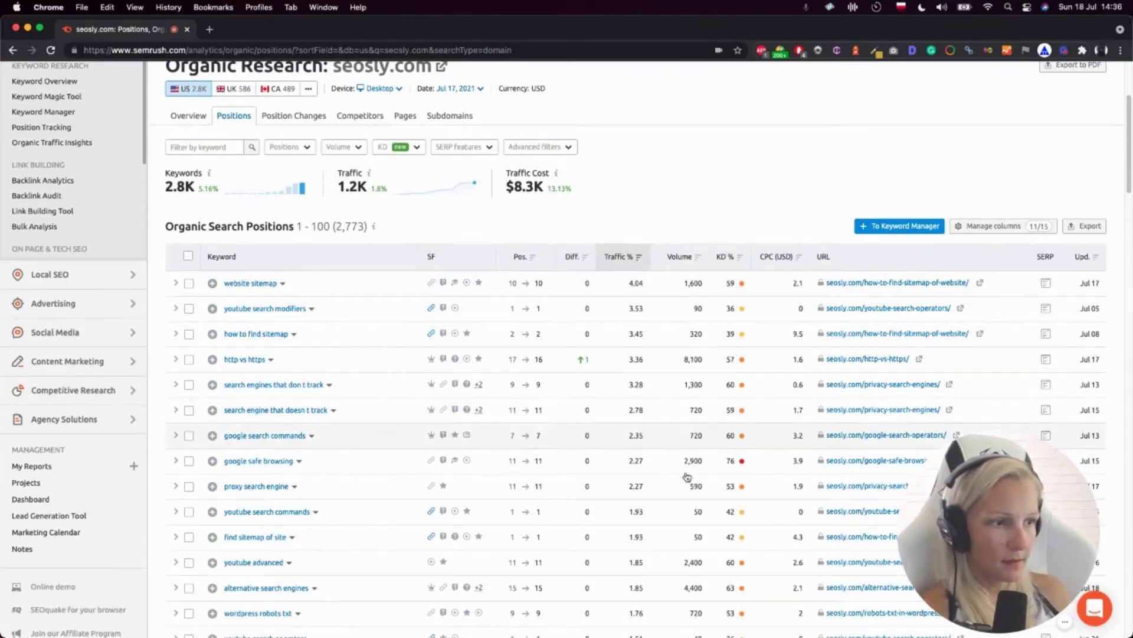
pyautogui.scroll(1, 445, 475)
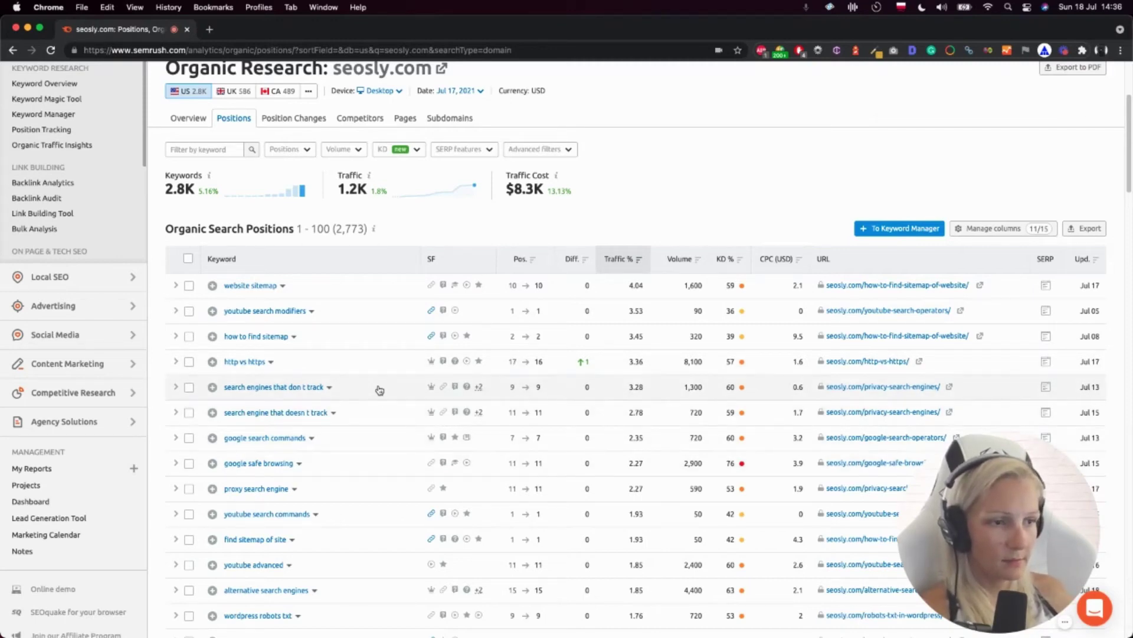
pyautogui.scroll(1, 396, 400)
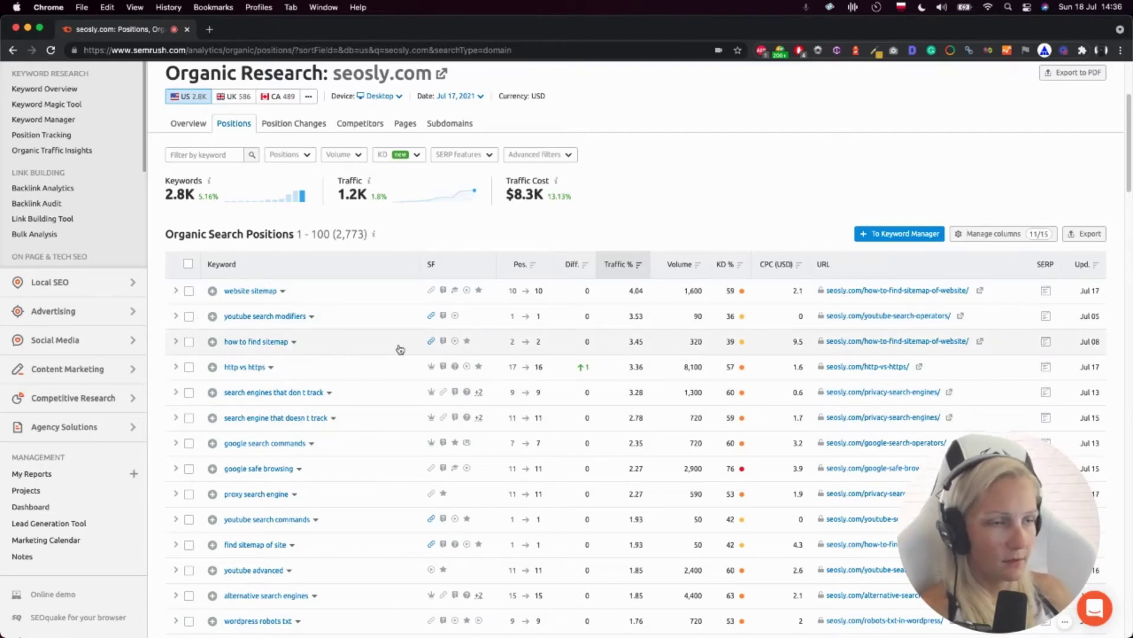
pyautogui.scroll(-5, 398, 347)
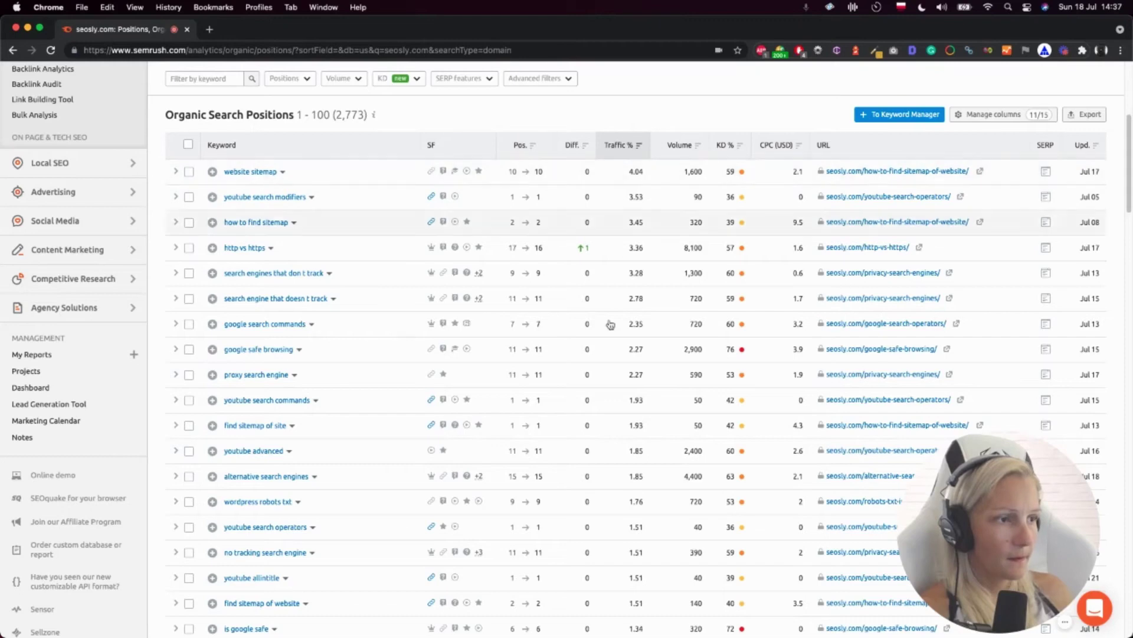
pyautogui.scroll(-5, 325, 340)
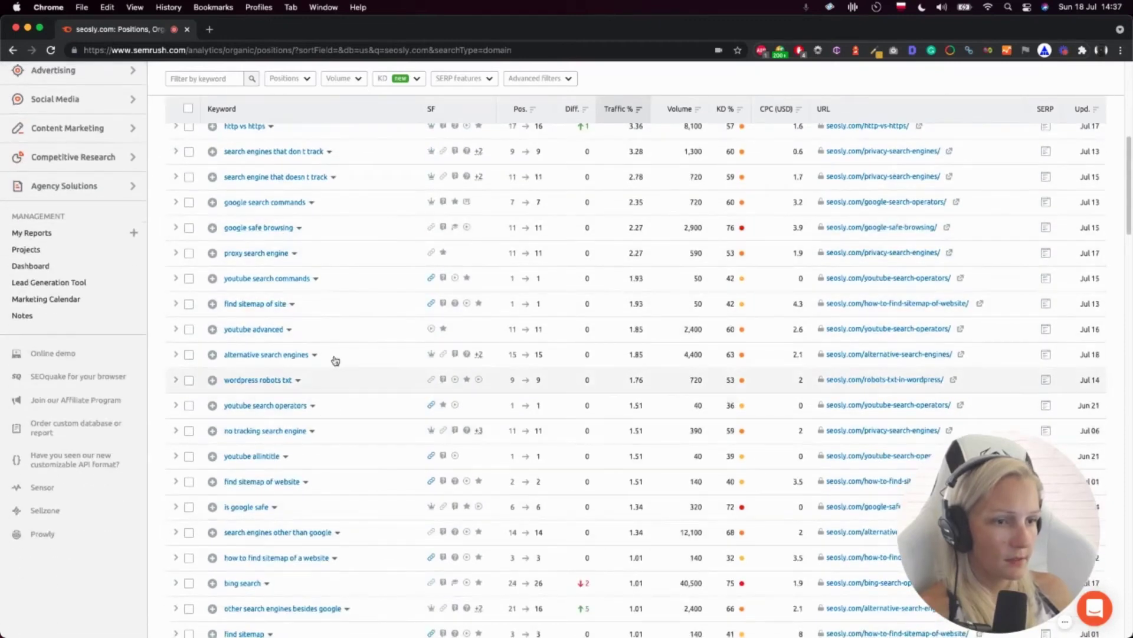
pyautogui.scroll(9, 348, 289)
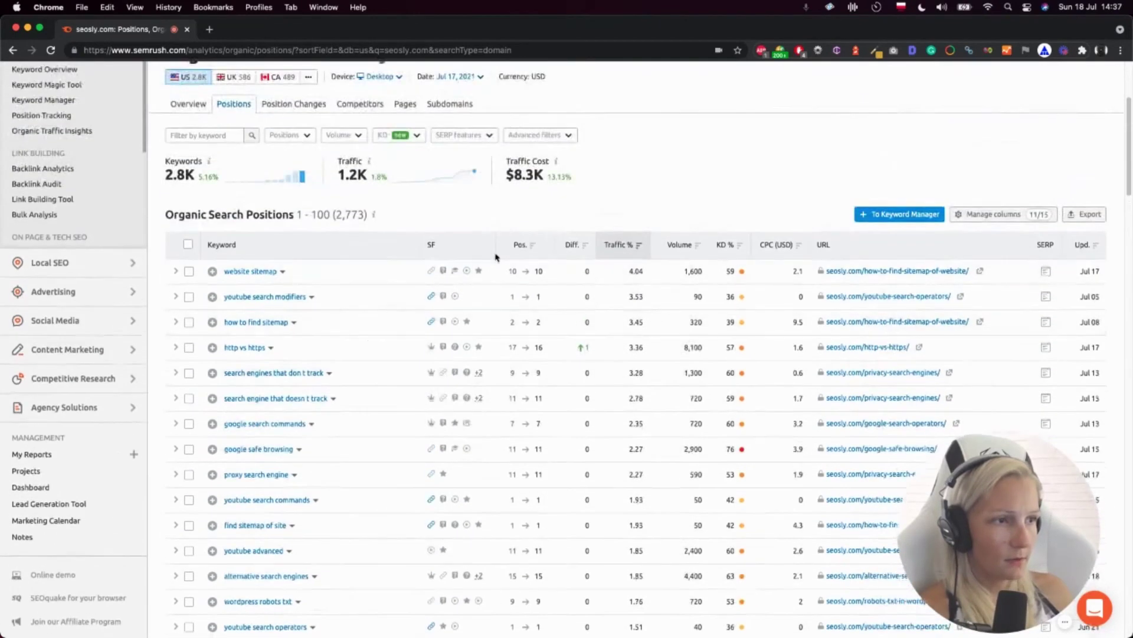
pyautogui.click(687, 245)
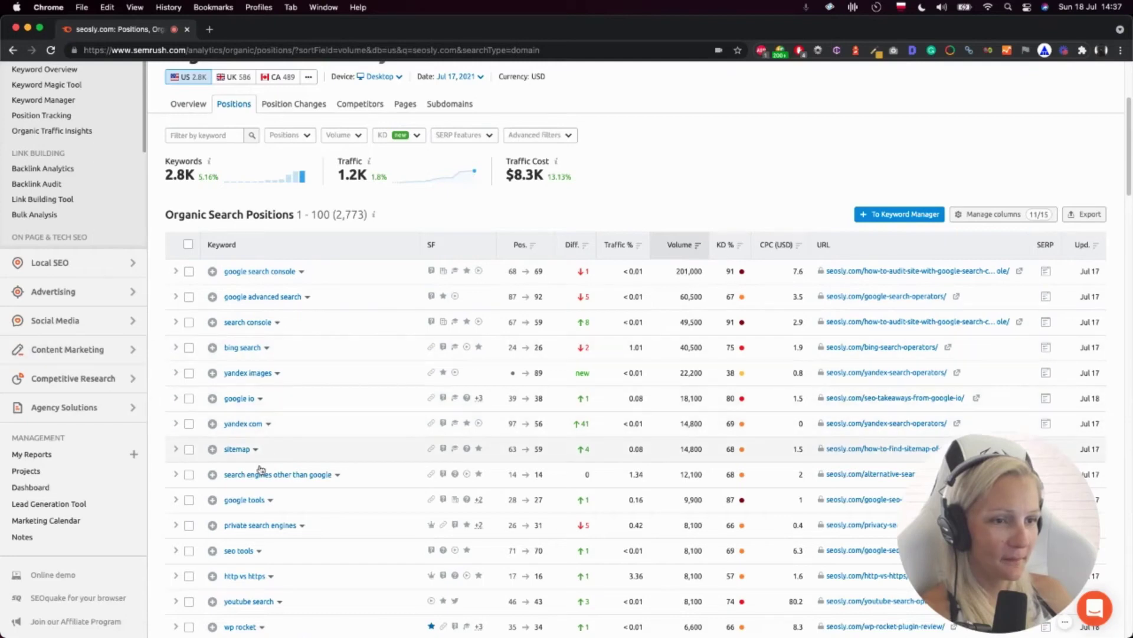
pyautogui.scroll(-1, 239, 499)
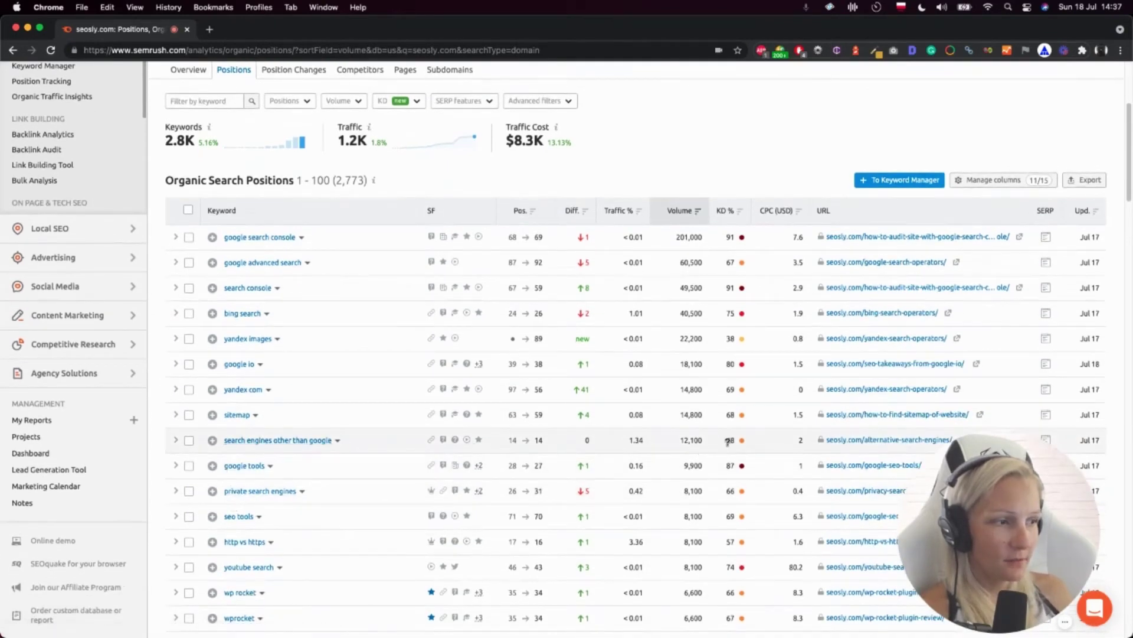
pyautogui.scroll(-3, 727, 443)
pyautogui.moveTo(730, 326)
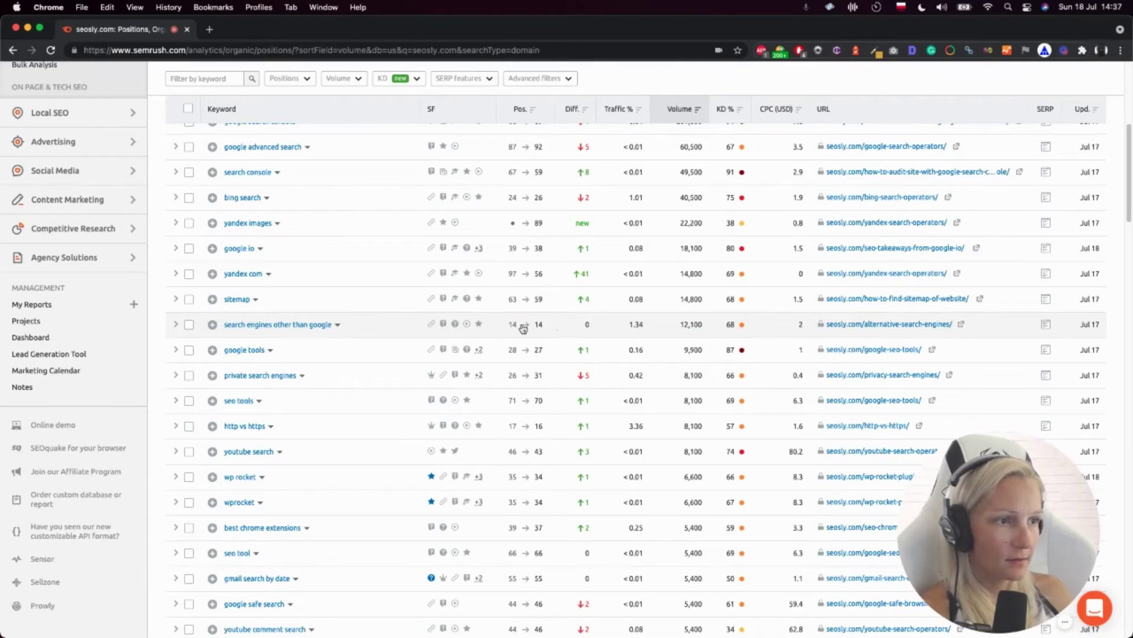
pyautogui.scroll(5, 520, 331)
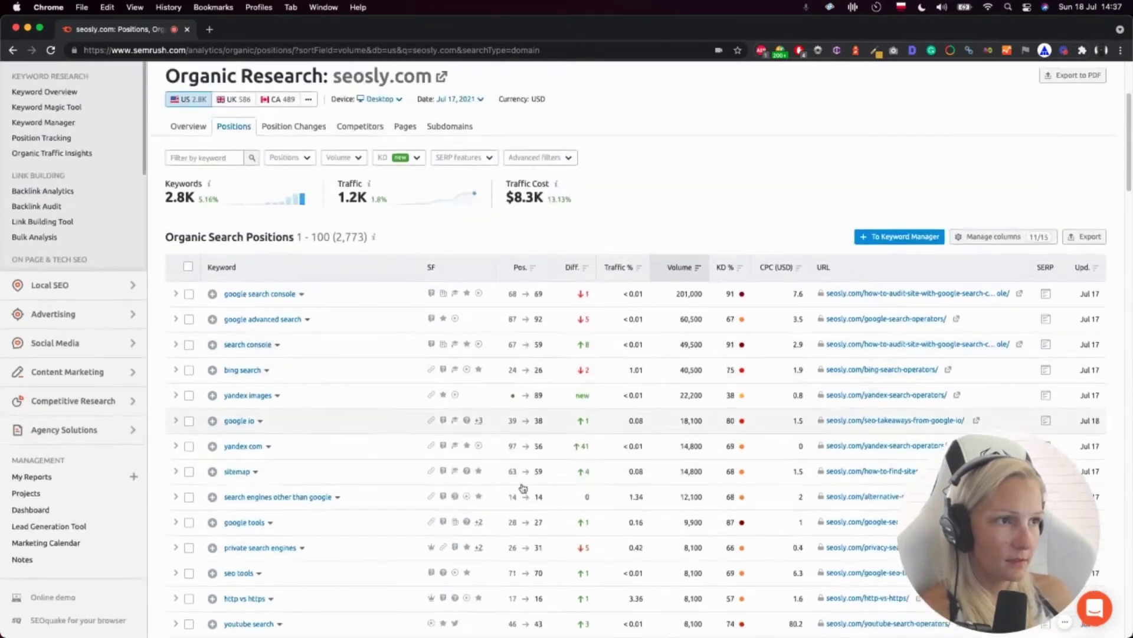
pyautogui.scroll(-3, 485, 457)
pyautogui.scroll(-3, 328, 461)
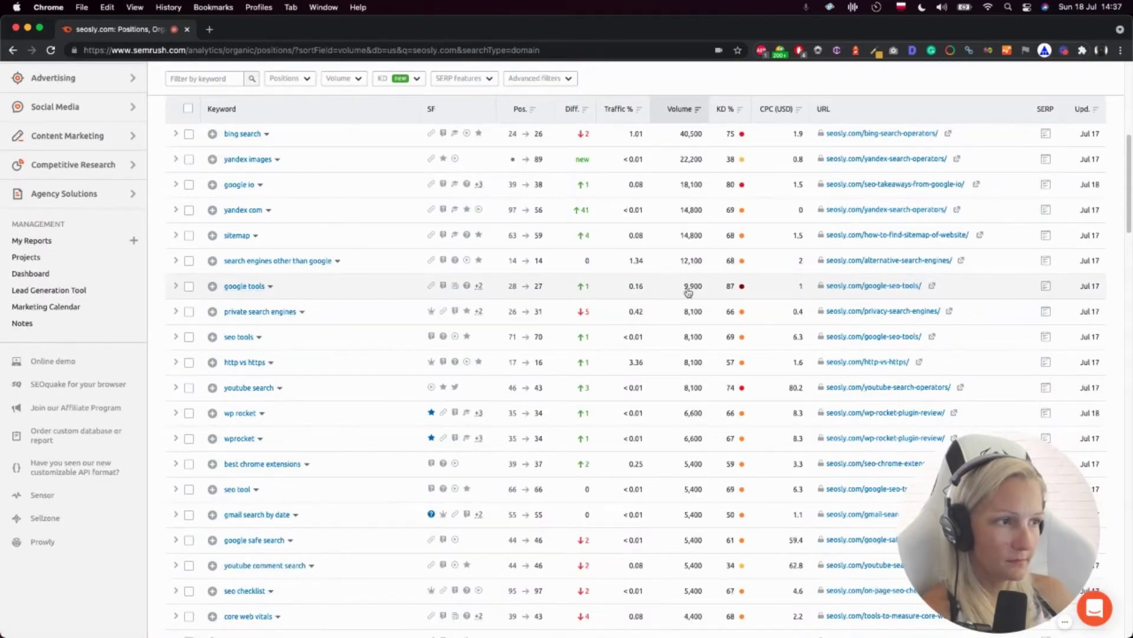
pyautogui.scroll(-1, 413, 384)
pyautogui.scroll(5, 391, 430)
pyautogui.scroll(-5, 389, 430)
pyautogui.scroll(-10, 389, 430)
pyautogui.scroll(15, 387, 431)
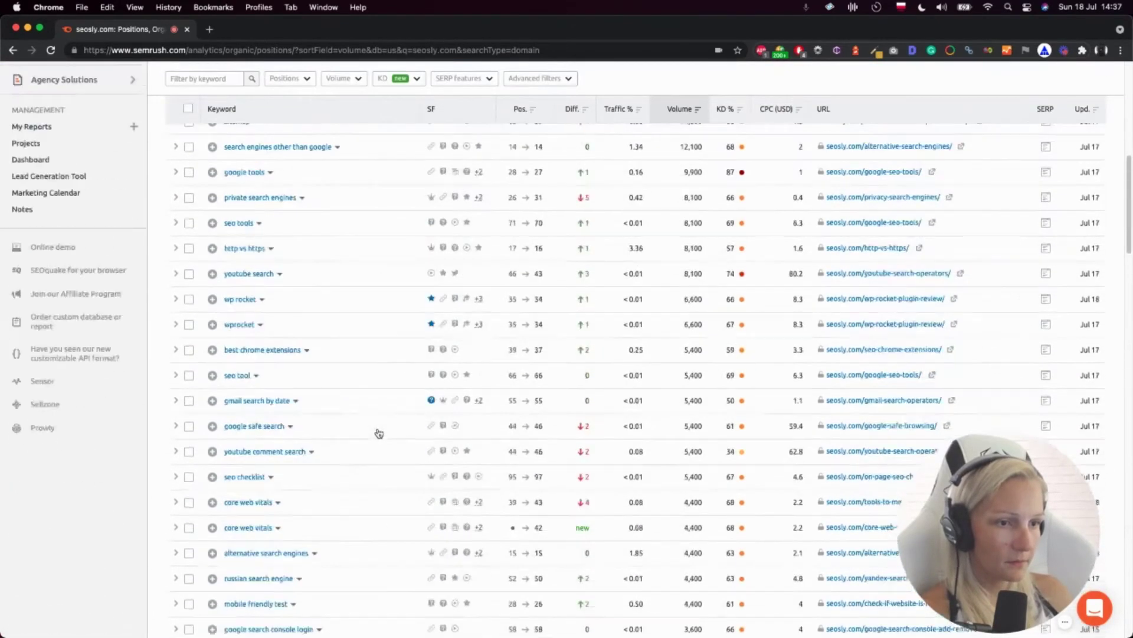
pyautogui.scroll(-3, 225, 482)
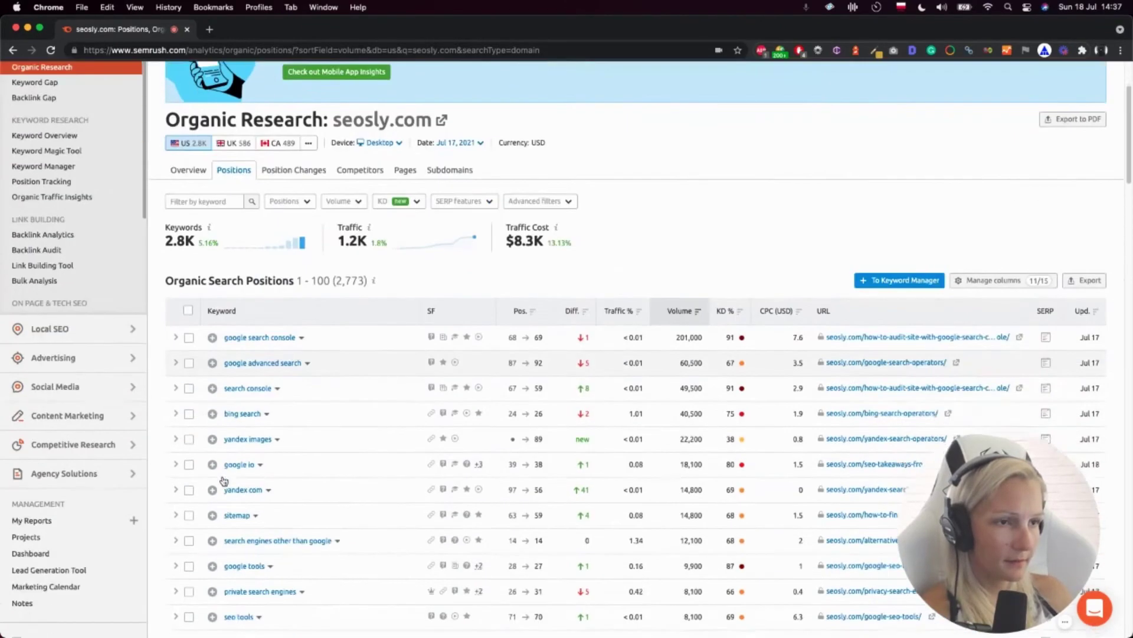
pyautogui.scroll(3, 314, 410)
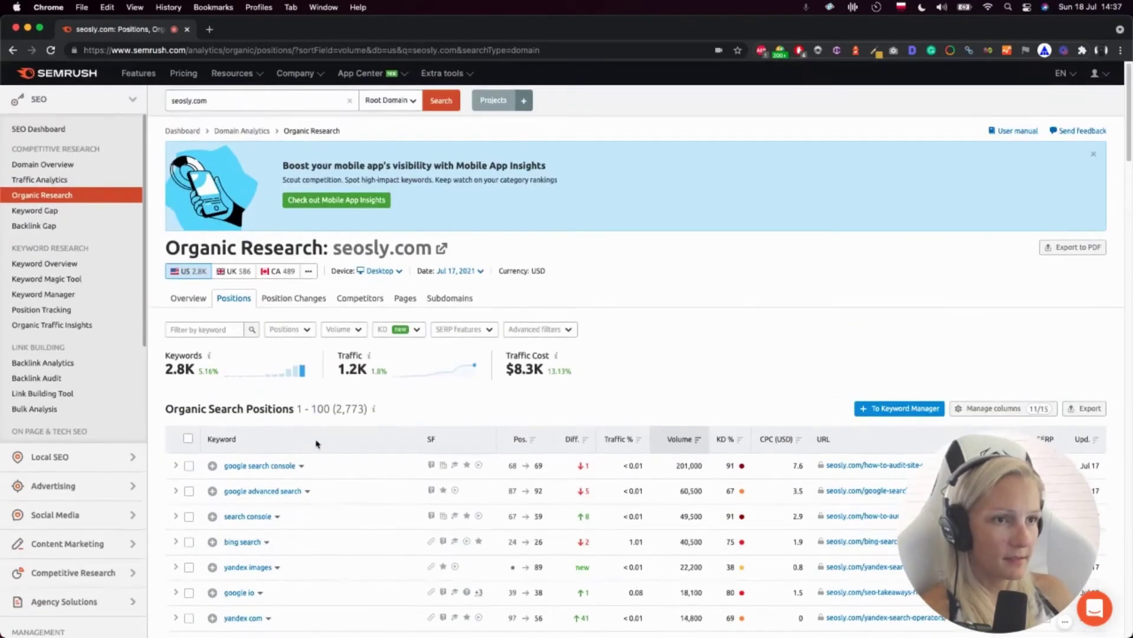
pyautogui.scroll(-20, 423, 394)
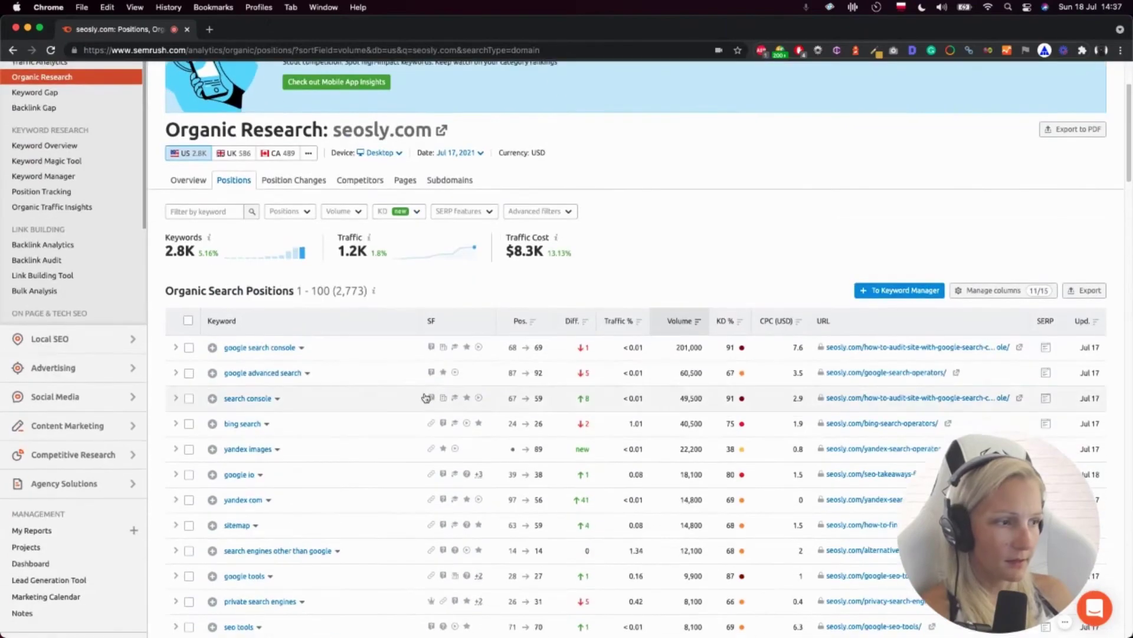
pyautogui.scroll(20, 402, 409)
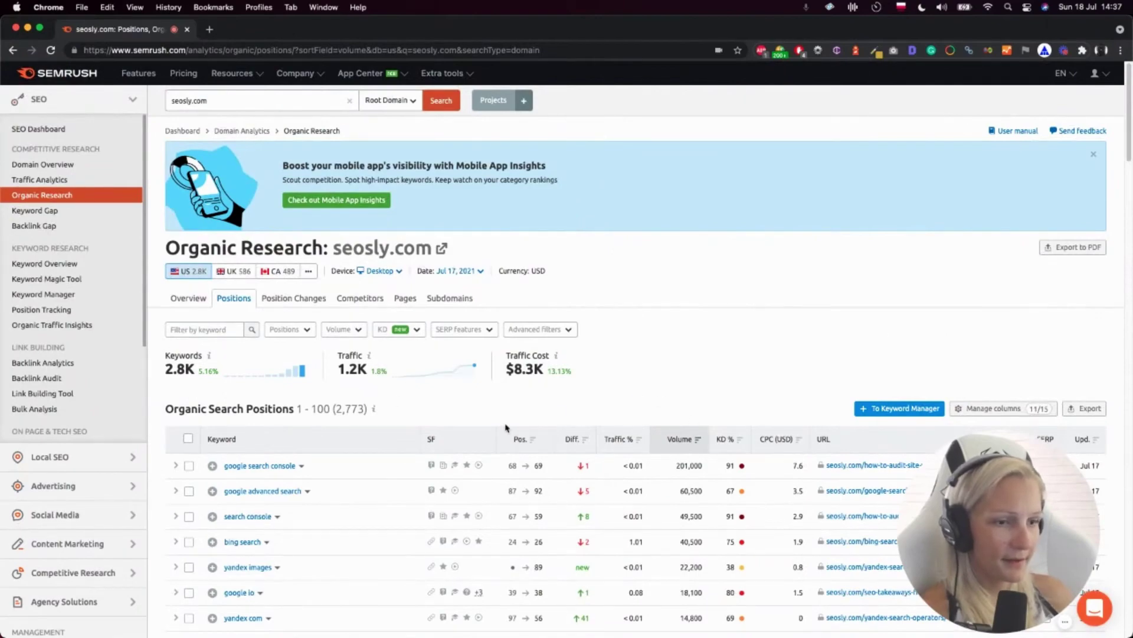
pyautogui.scroll(-20, 506, 426)
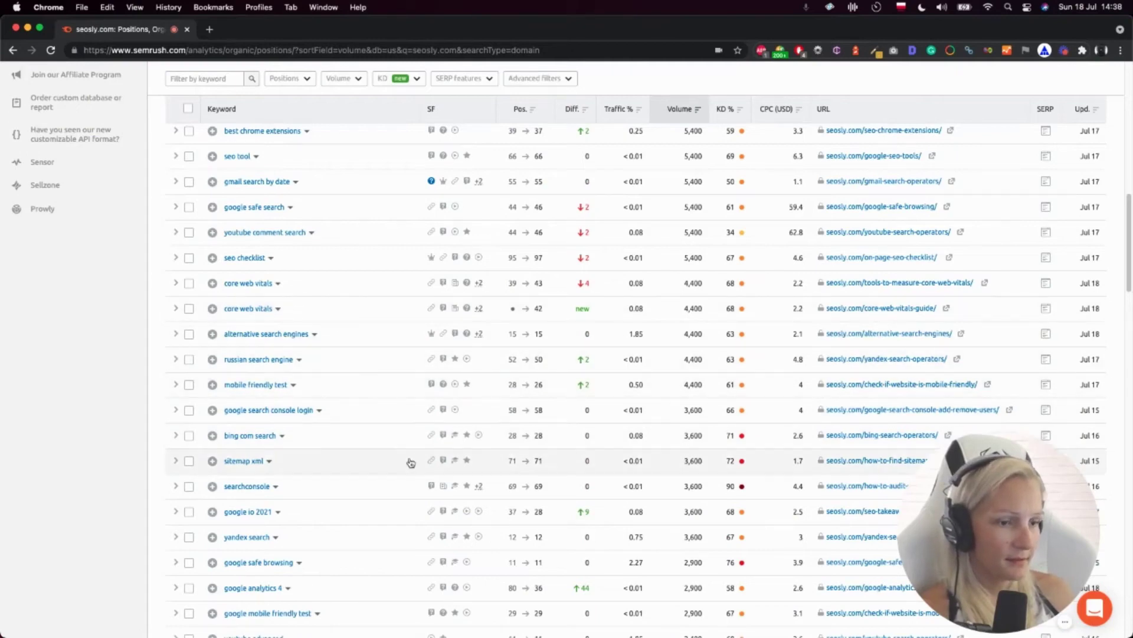
pyautogui.scroll(1, 409, 462)
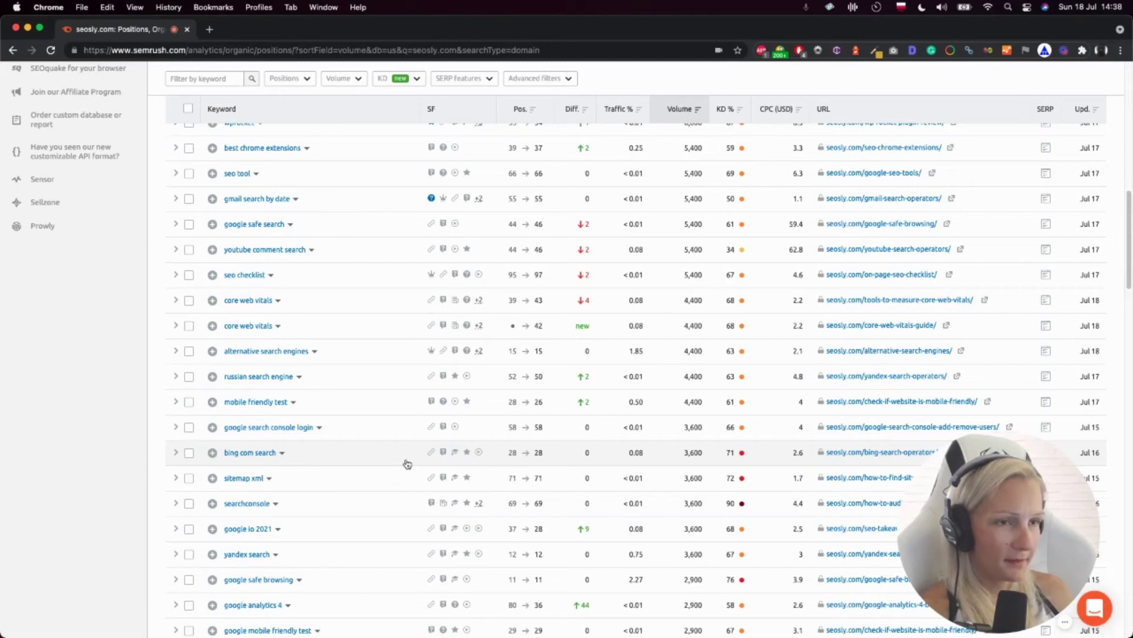
pyautogui.scroll(15, 403, 460)
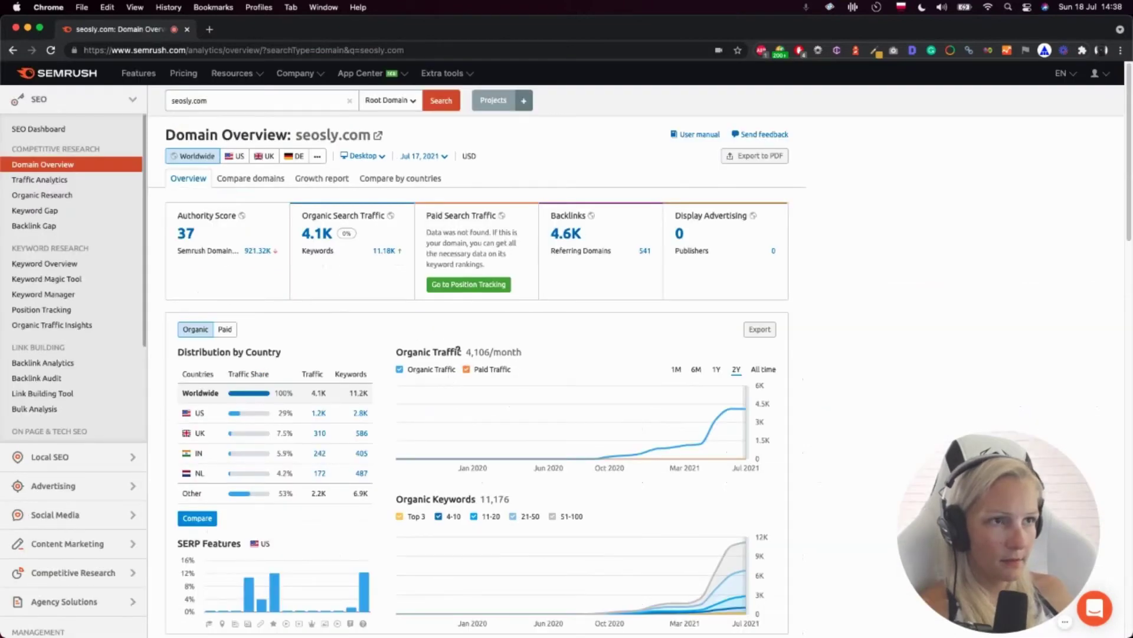
# - Limit the Domain Overview organic traffic charts to the last year
pyautogui.scroll(-15, 362, 362)
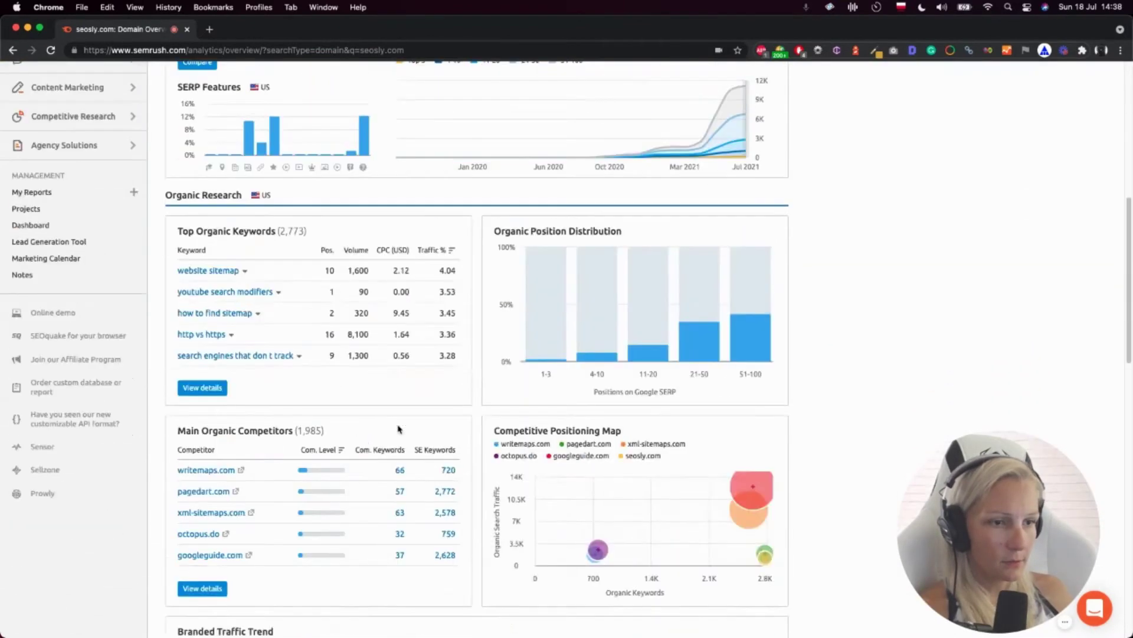
pyautogui.scroll(15, 399, 429)
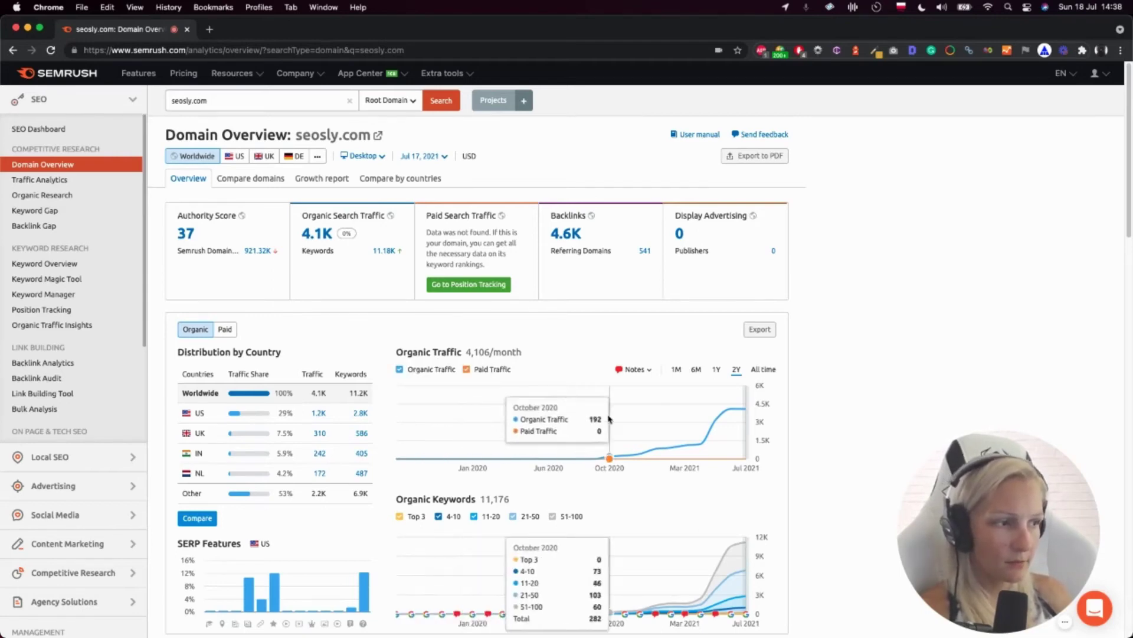
pyautogui.click(716, 370)
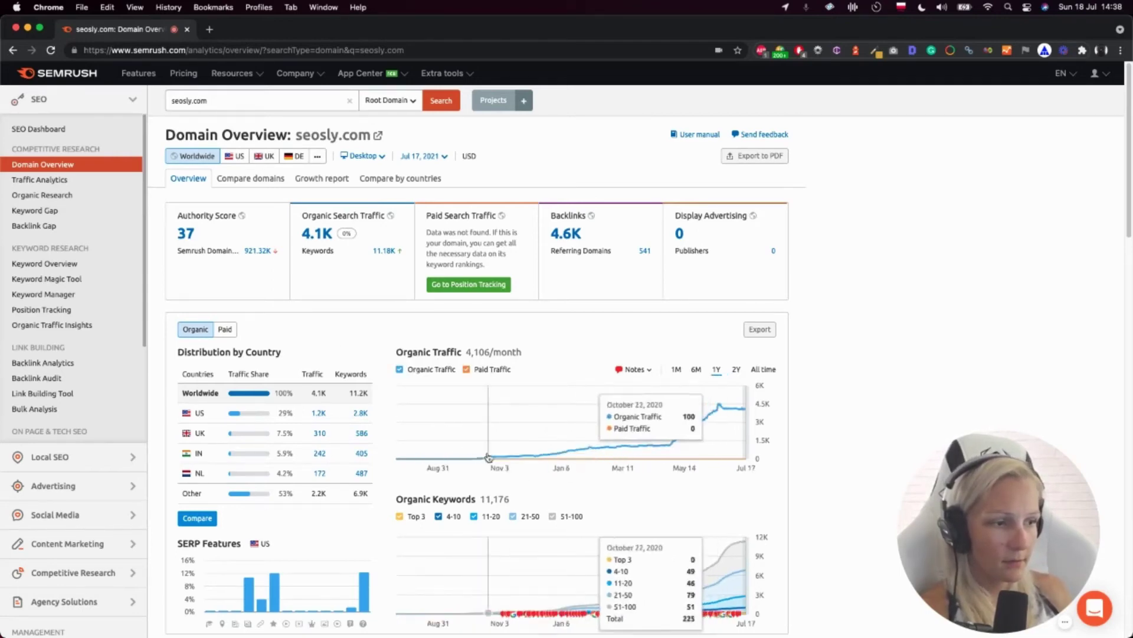
# - Scroll through the overview sections down to the 1,985 US organic competitors led by writemaps.com
pyautogui.scroll(-2, 413, 443)
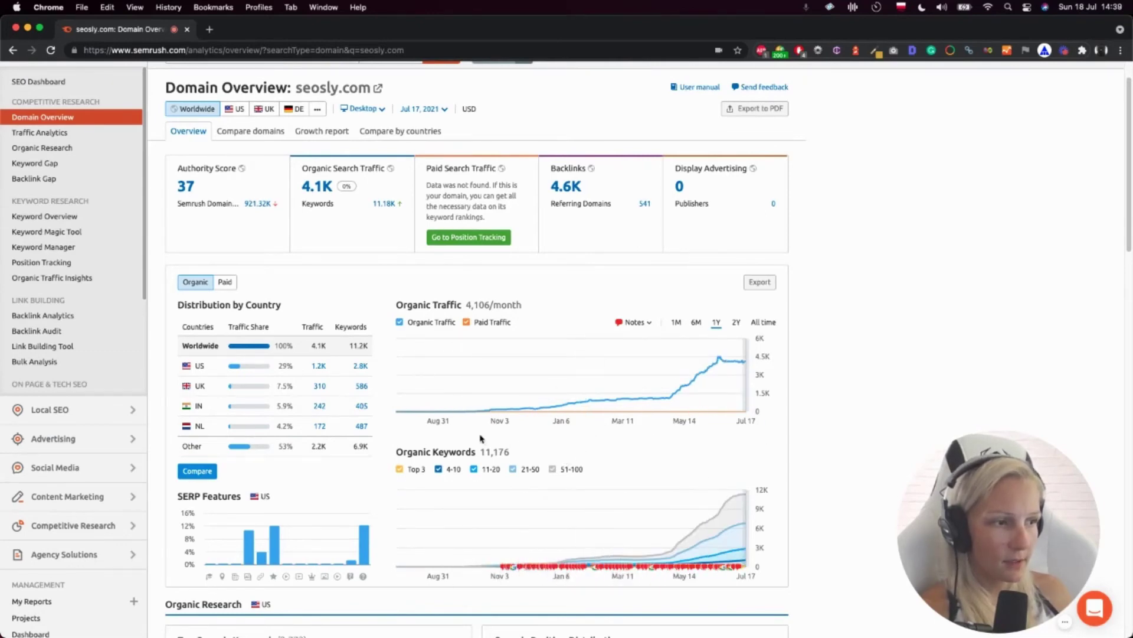
pyautogui.scroll(1, 418, 318)
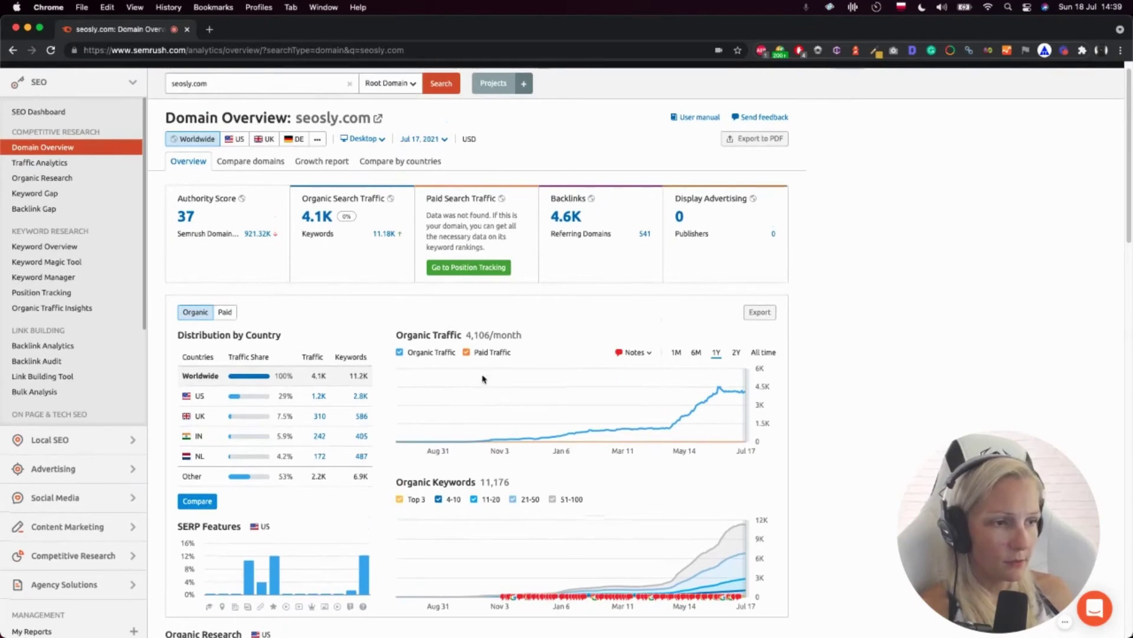
pyautogui.scroll(-4, 596, 384)
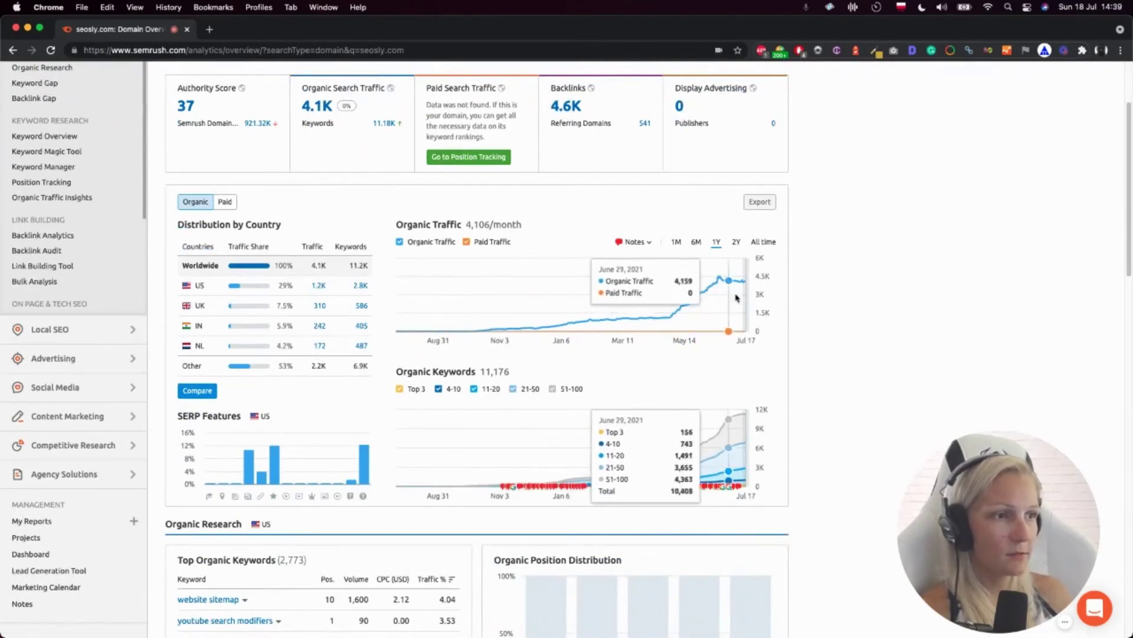
pyautogui.scroll(-4, 380, 498)
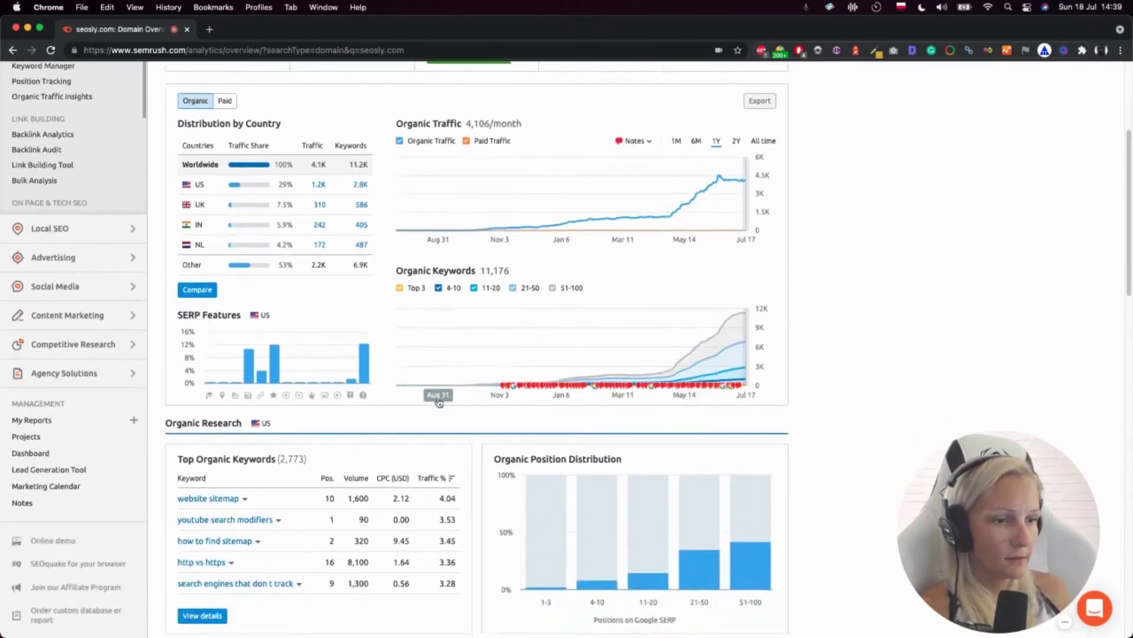
pyautogui.scroll(-1, 439, 402)
pyautogui.scroll(-1, 591, 248)
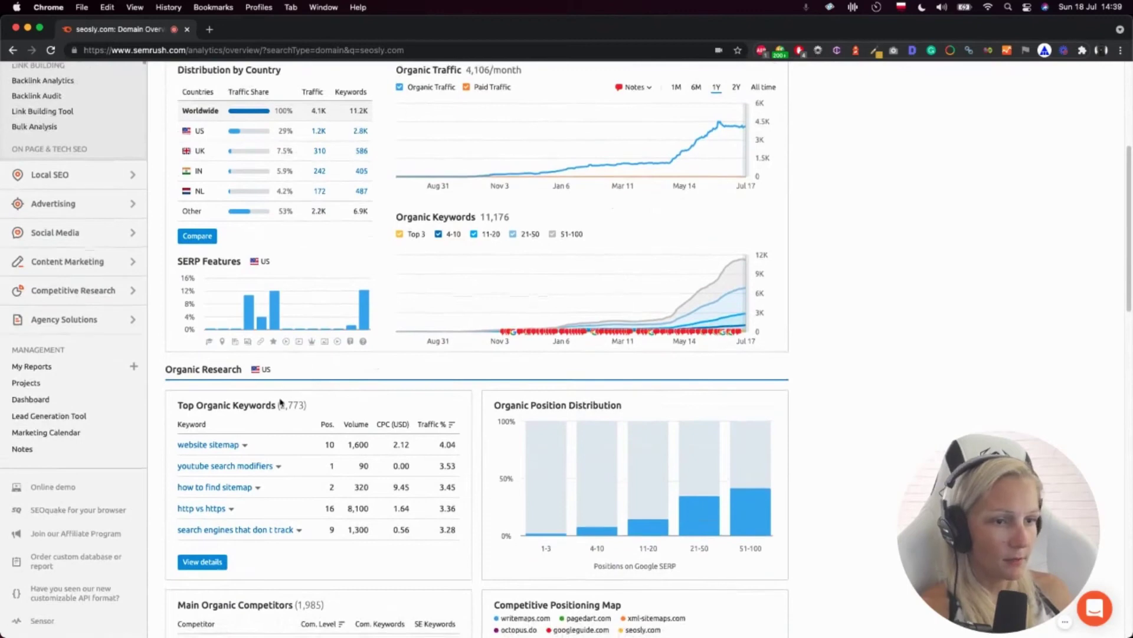
pyautogui.scroll(-10, 200, 167)
pyautogui.scroll(5, 267, 304)
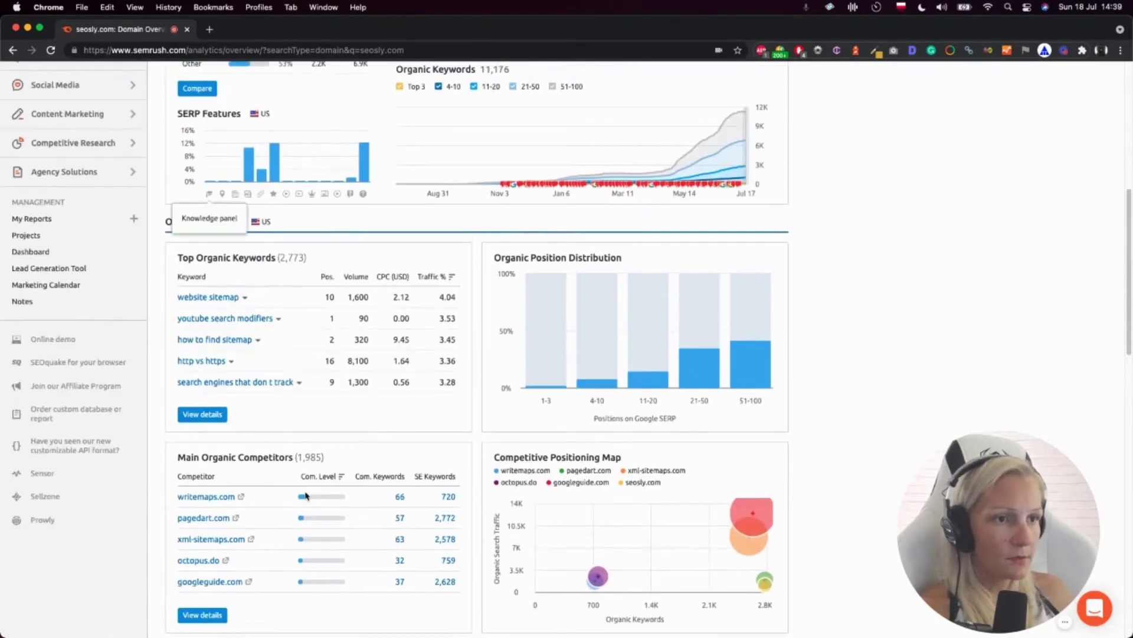
pyautogui.scroll(-5, 303, 498)
pyautogui.scroll(3, 236, 401)
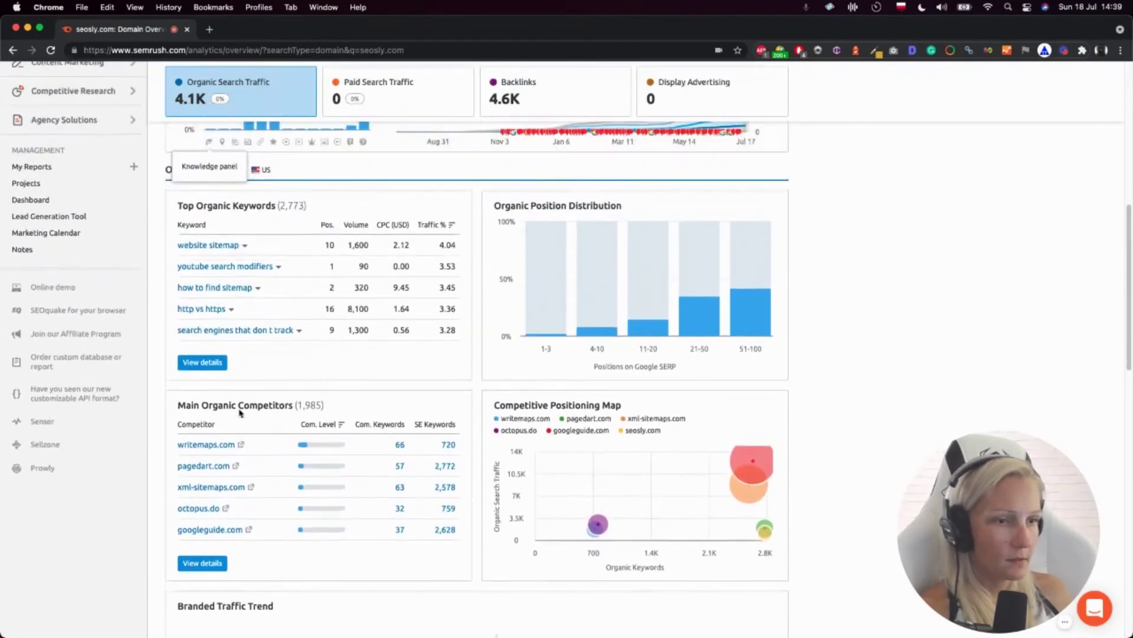
pyautogui.scroll(-3, 216, 463)
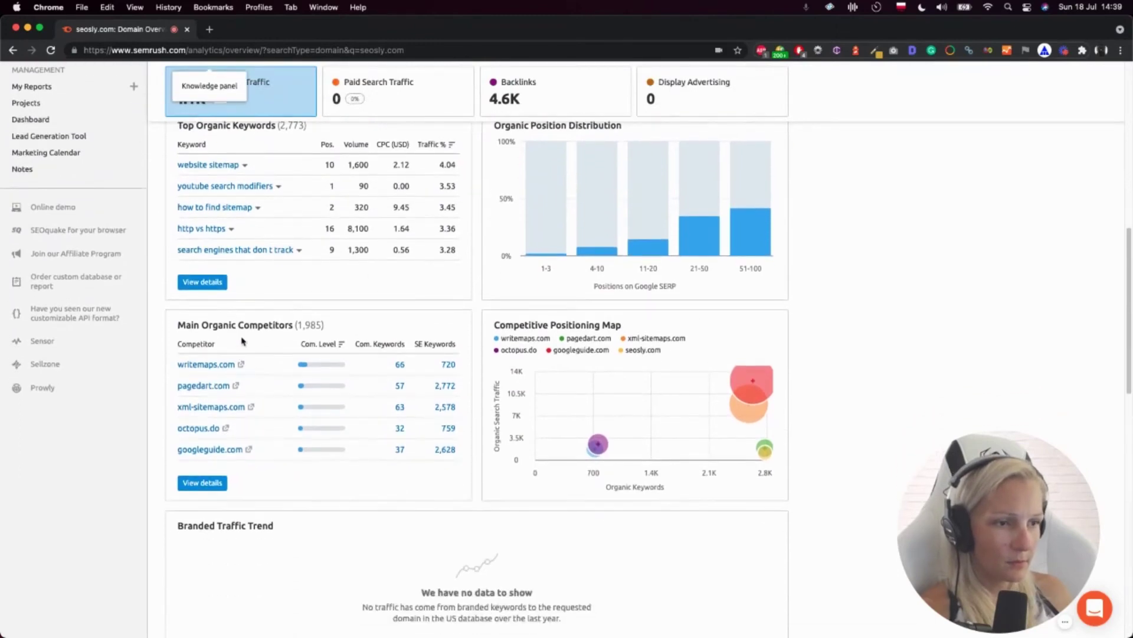
# - Open the Organic Competitors report and browse the 1,985 competitors below the positioning map
pyautogui.click(204, 483)
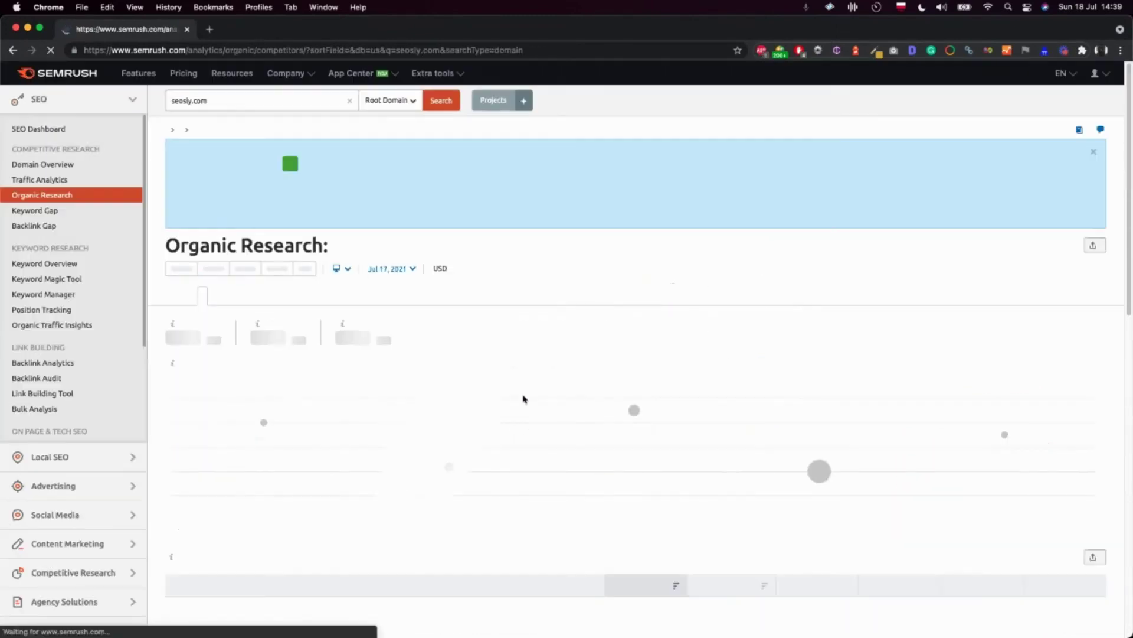
pyautogui.scroll(-12, 422, 444)
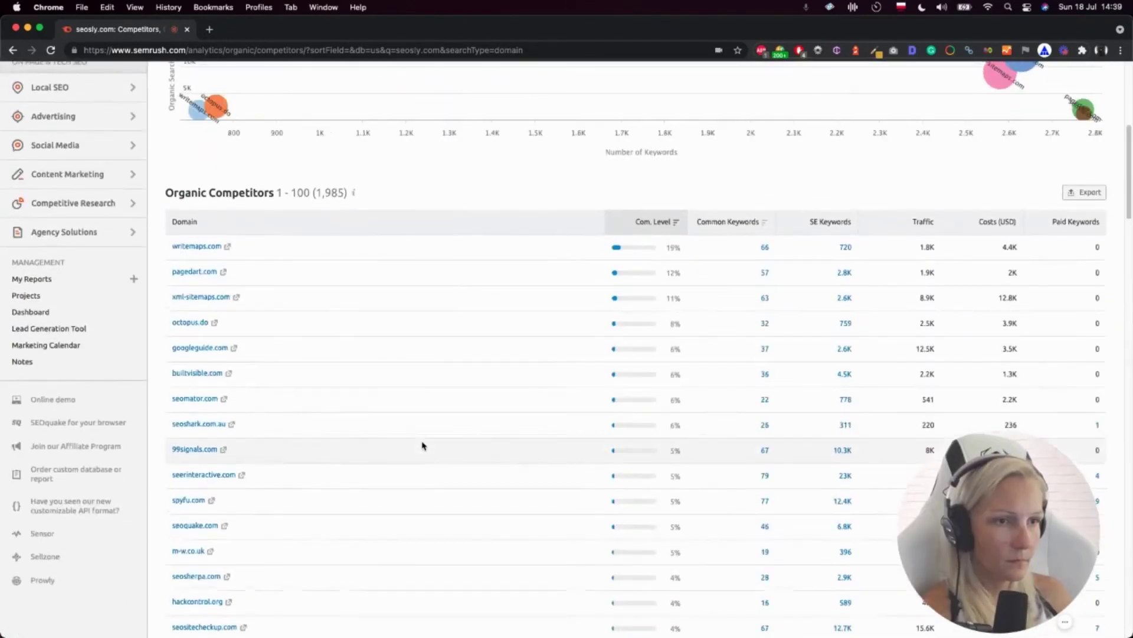
pyautogui.scroll(-2, 422, 445)
pyautogui.scroll(-1, 202, 314)
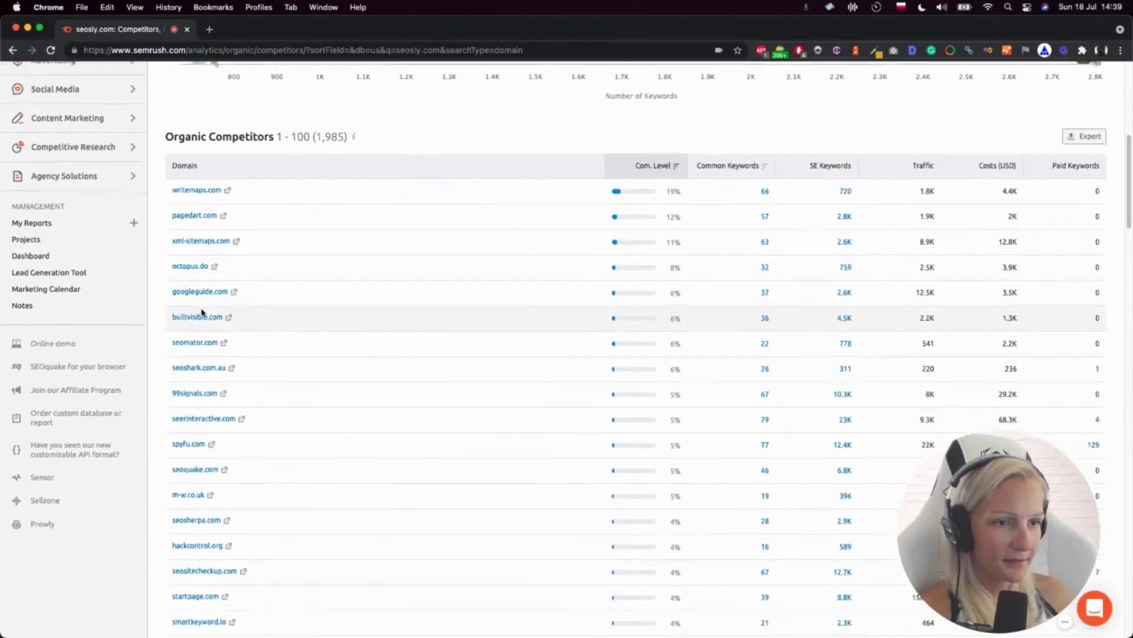
pyautogui.scroll(-8, 209, 336)
pyautogui.scroll(-18, 218, 377)
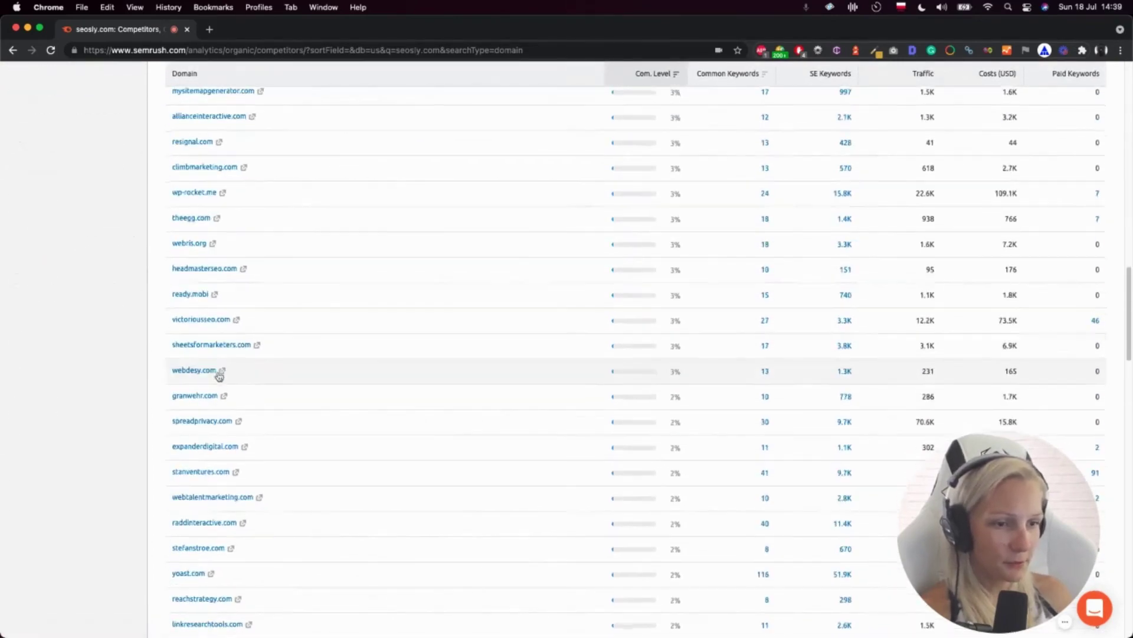
pyautogui.scroll(20, 219, 379)
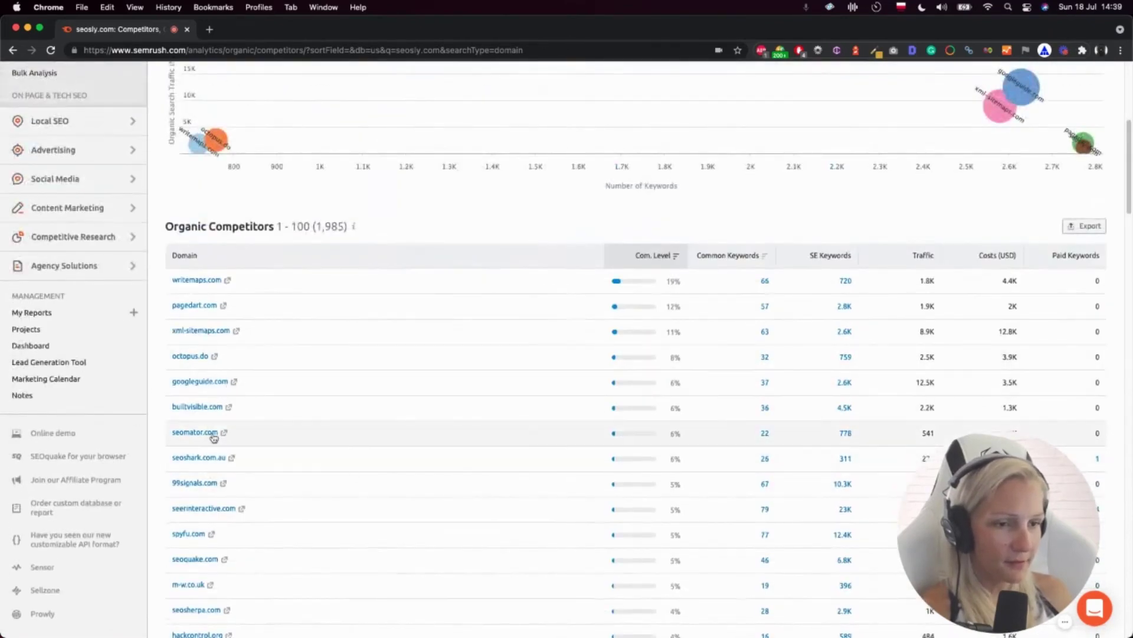
pyautogui.scroll(11, 214, 437)
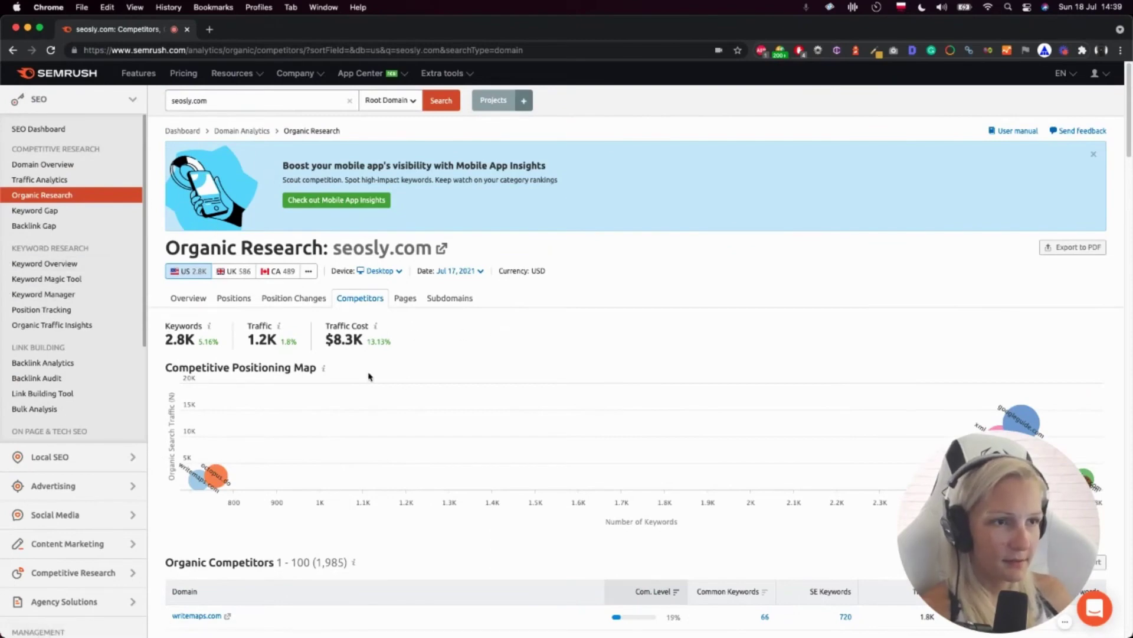
pyautogui.click(229, 130)
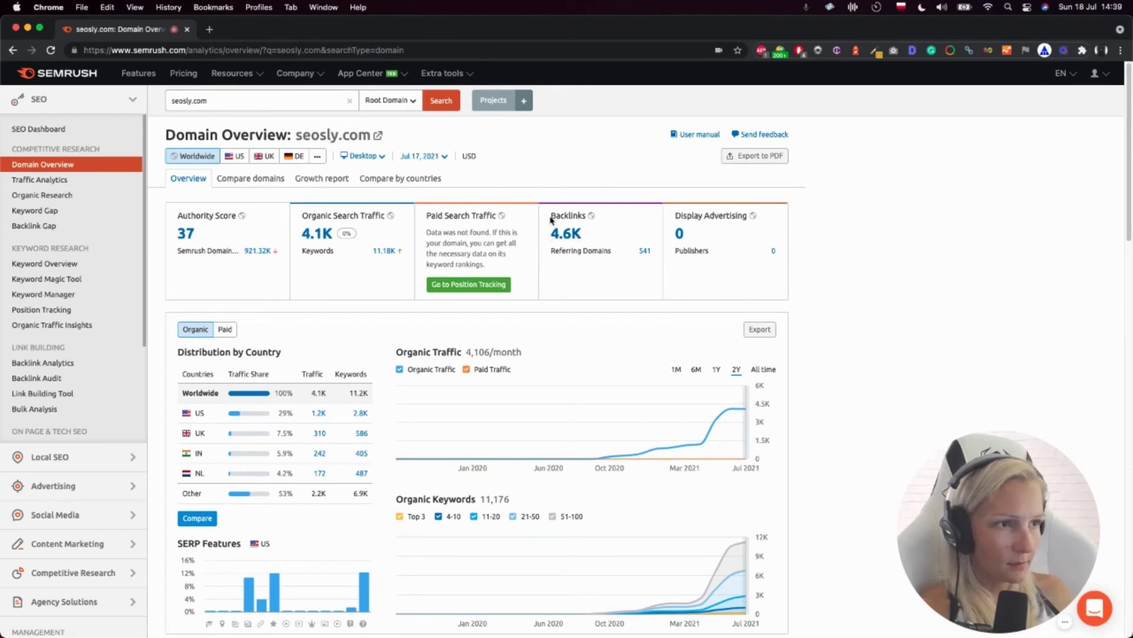
pyautogui.click(566, 233)
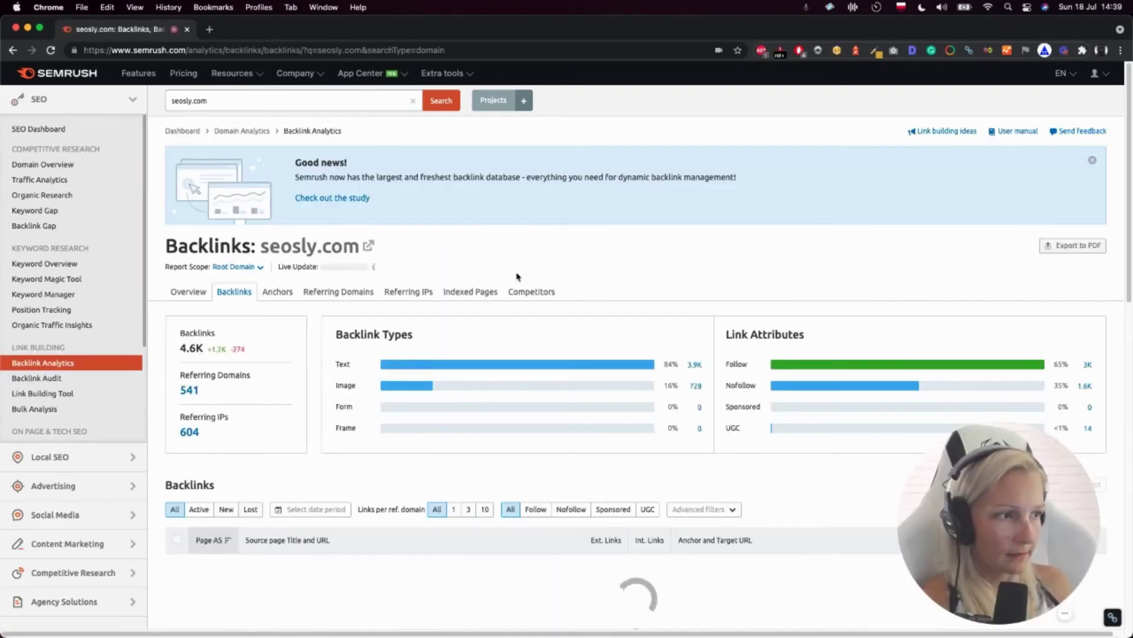
pyautogui.scroll(-3, 517, 276)
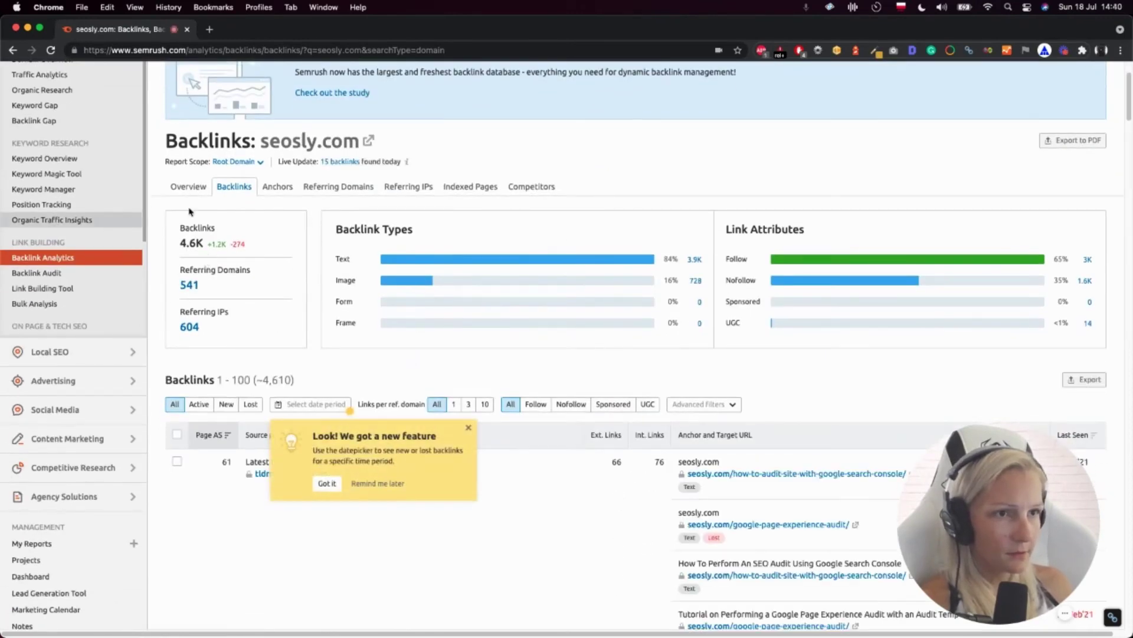
pyautogui.click(189, 187)
pyautogui.scroll(-1, 298, 349)
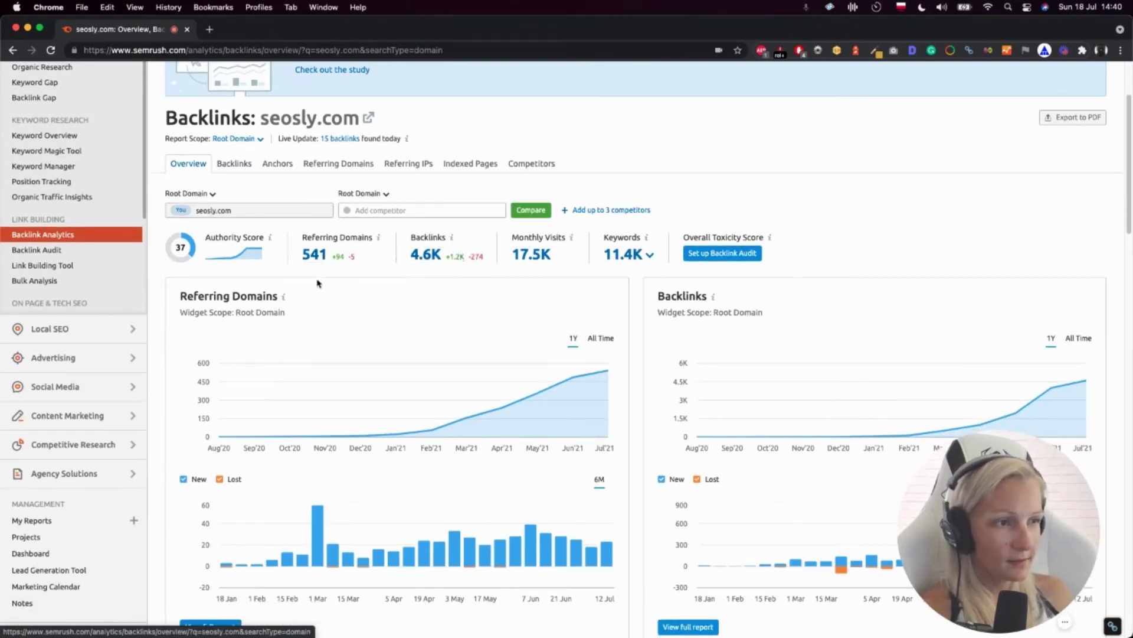
pyautogui.scroll(-3, 222, 302)
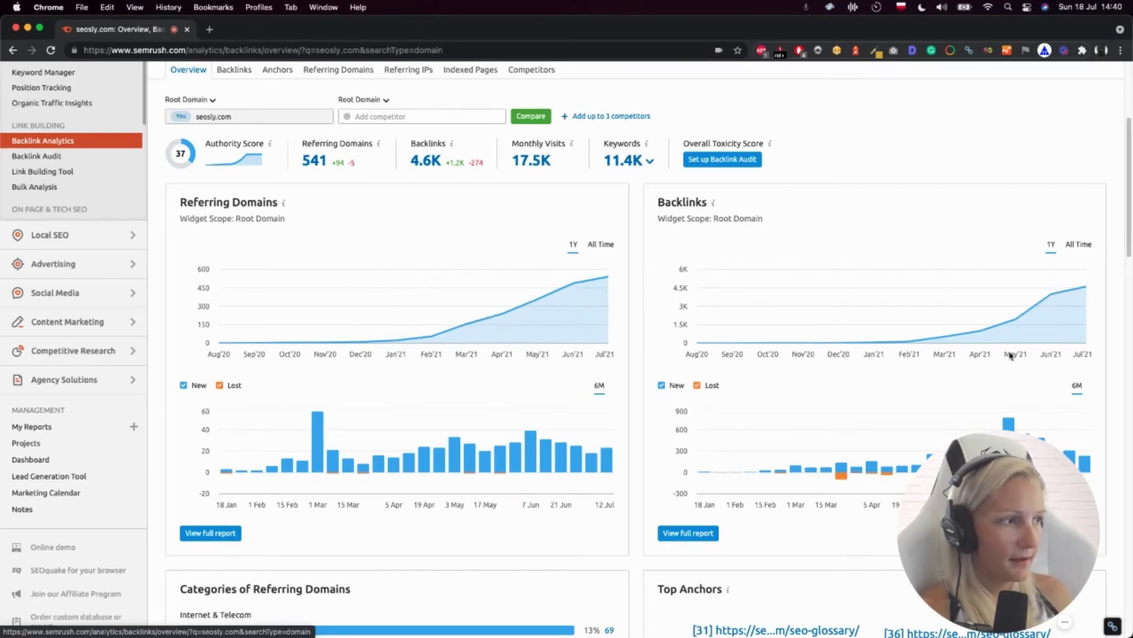
pyautogui.scroll(-5, 366, 437)
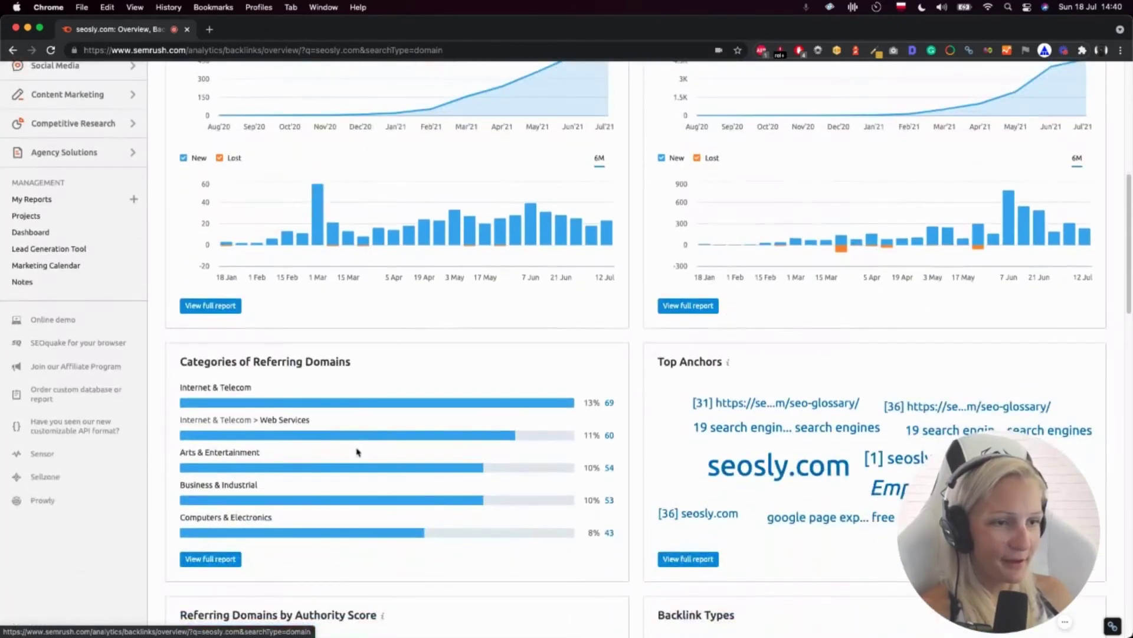
pyautogui.scroll(3, 354, 459)
pyautogui.scroll(-15, 354, 461)
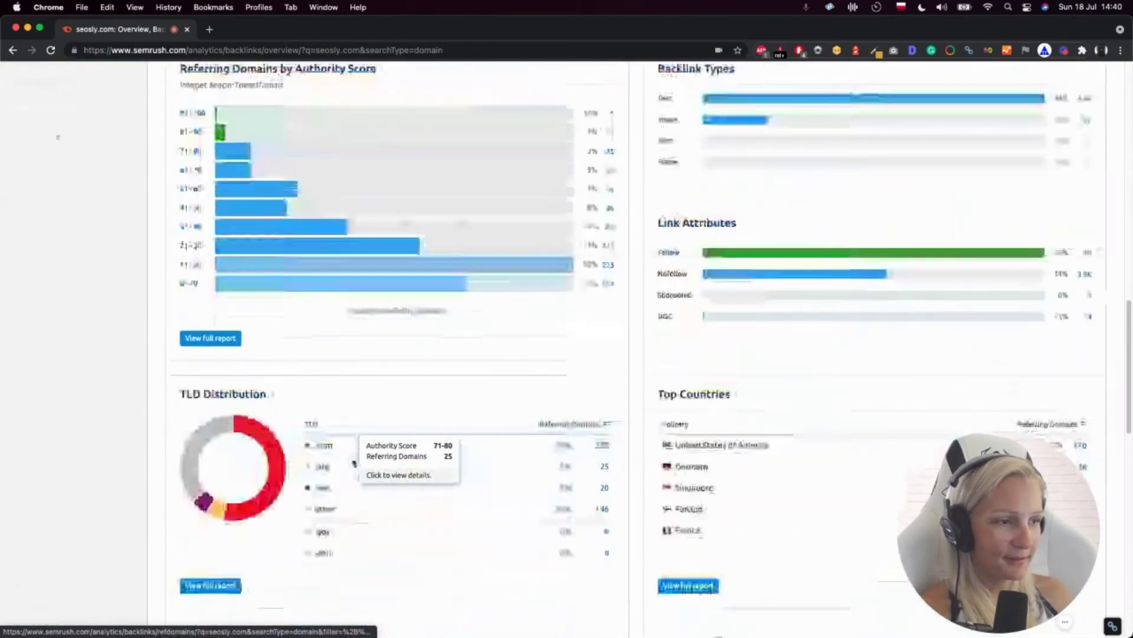
pyautogui.scroll(7, 354, 464)
pyautogui.scroll(-15, 354, 465)
pyautogui.scroll(-3, 354, 466)
pyautogui.scroll(20, 354, 466)
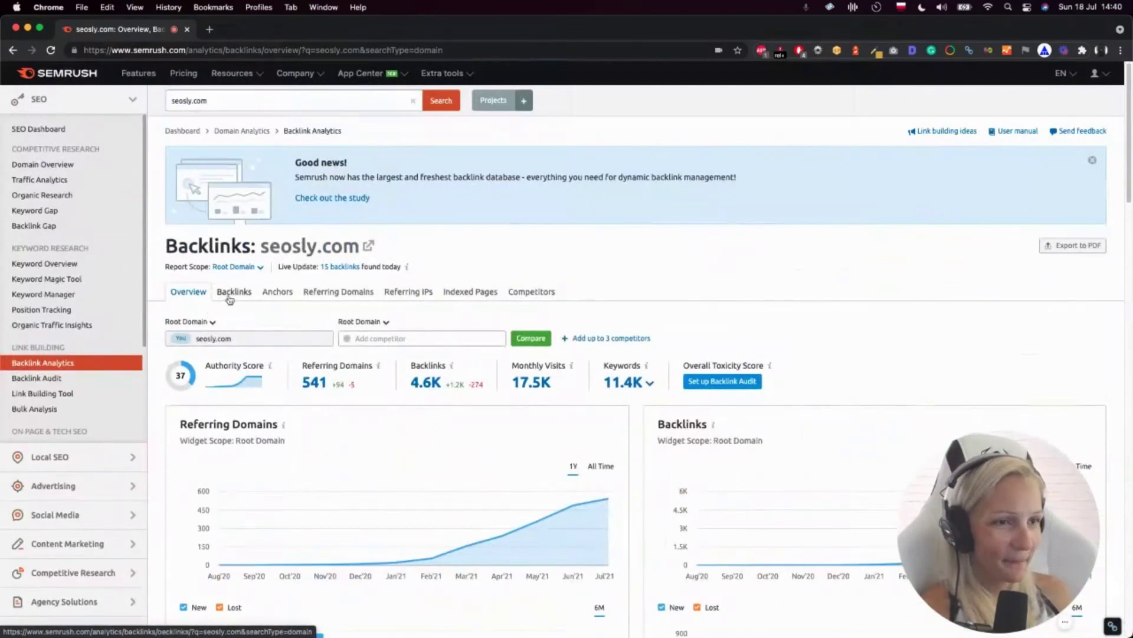
# - Return to the Backlinks list, filter it to 2,984 follow links and dismiss the feature tip
pyautogui.click(230, 298)
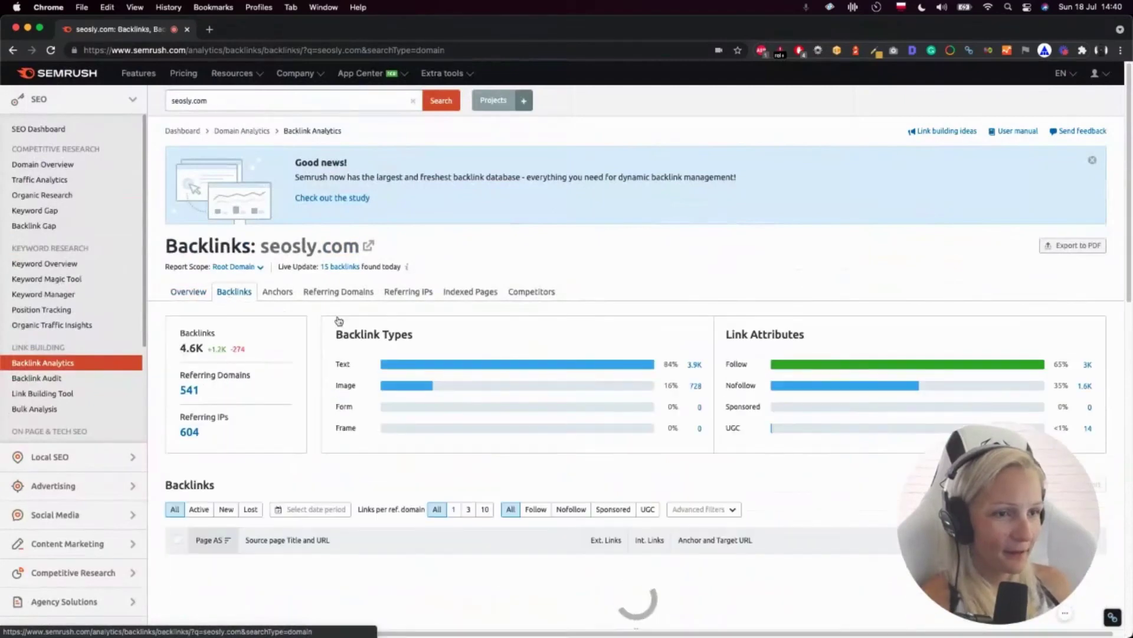
pyautogui.scroll(-2, 346, 392)
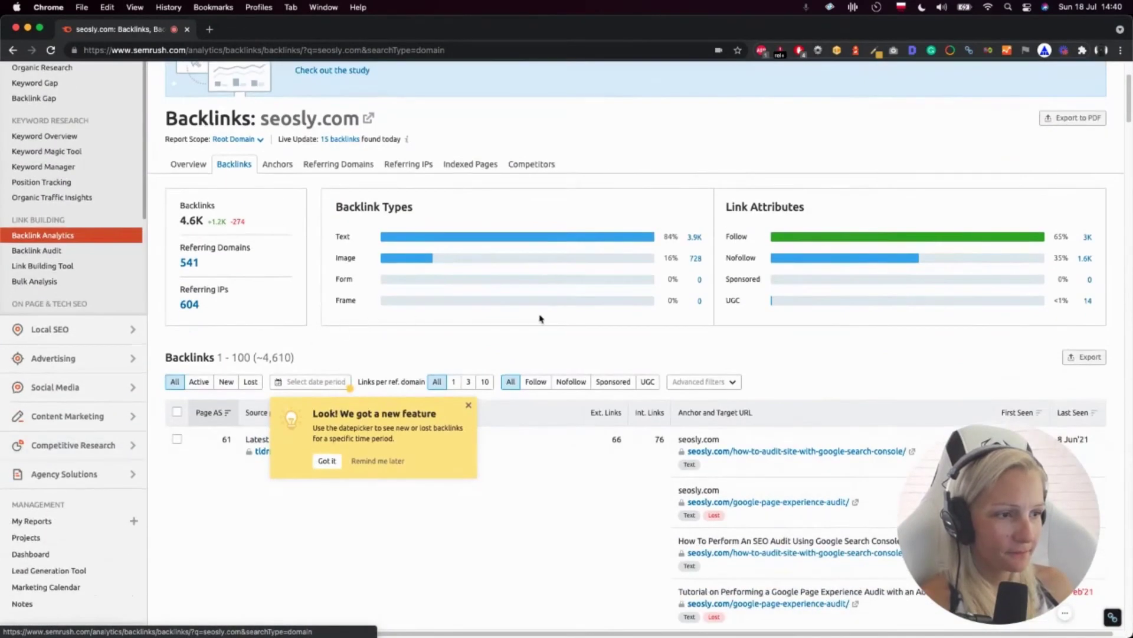
pyautogui.scroll(-2, 561, 338)
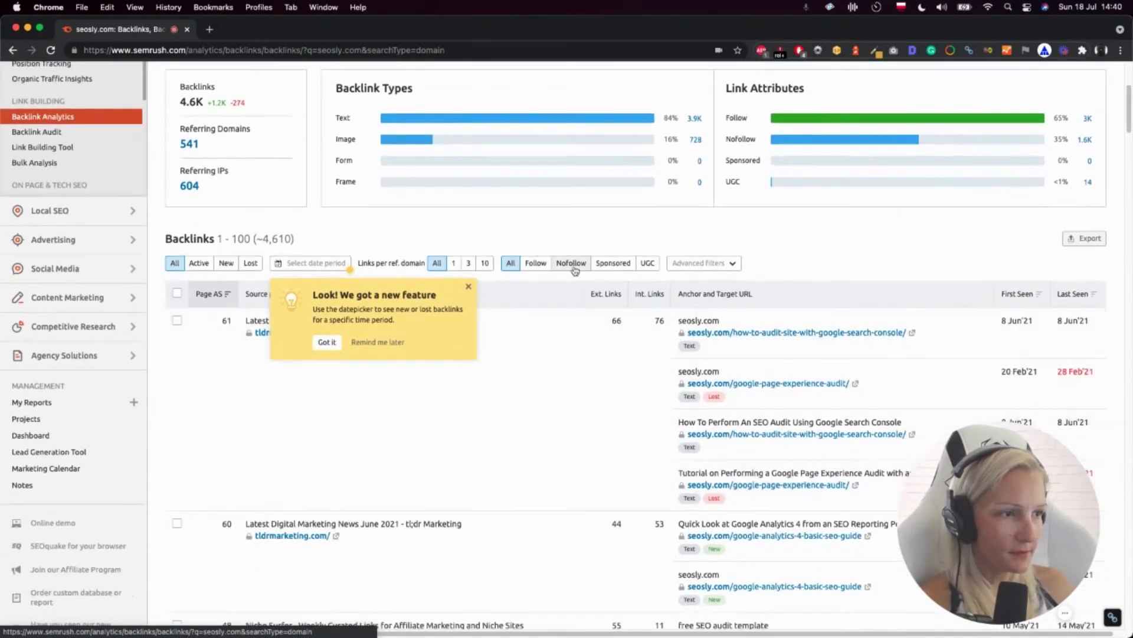
pyautogui.click(541, 267)
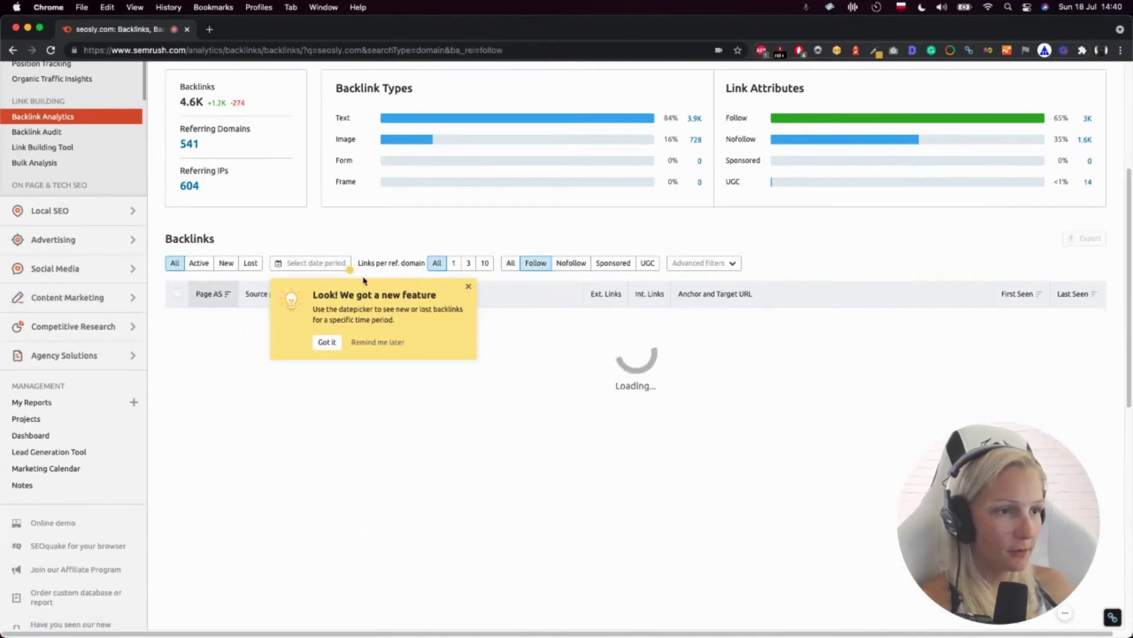
pyautogui.click(466, 287)
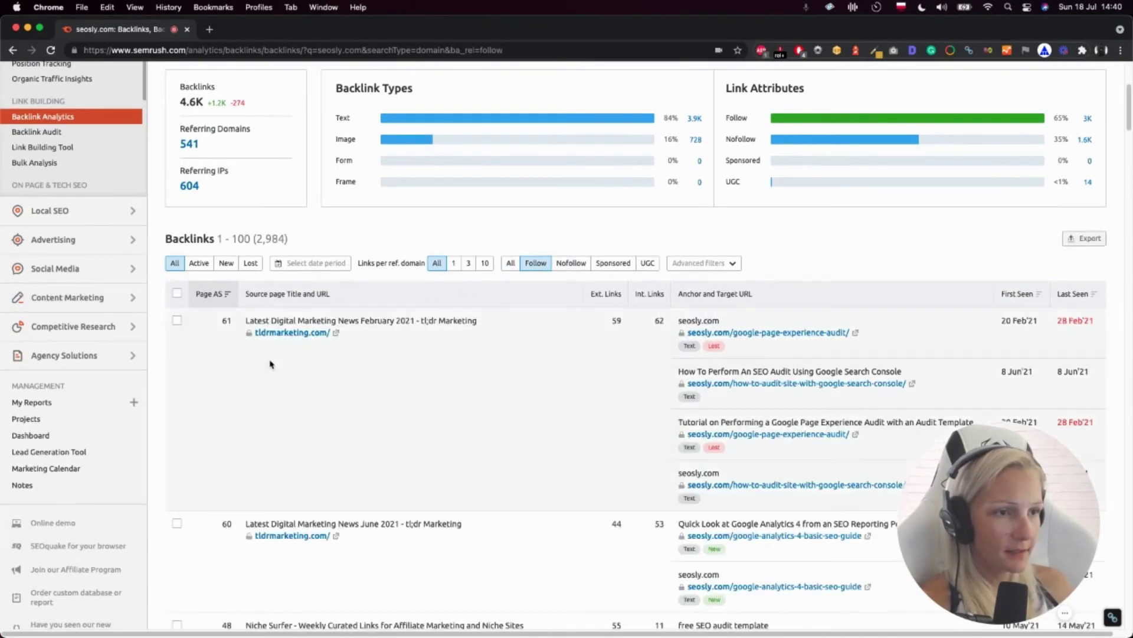
pyautogui.scroll(-1, 259, 361)
pyautogui.scroll(-4, 405, 346)
pyautogui.scroll(10, 398, 341)
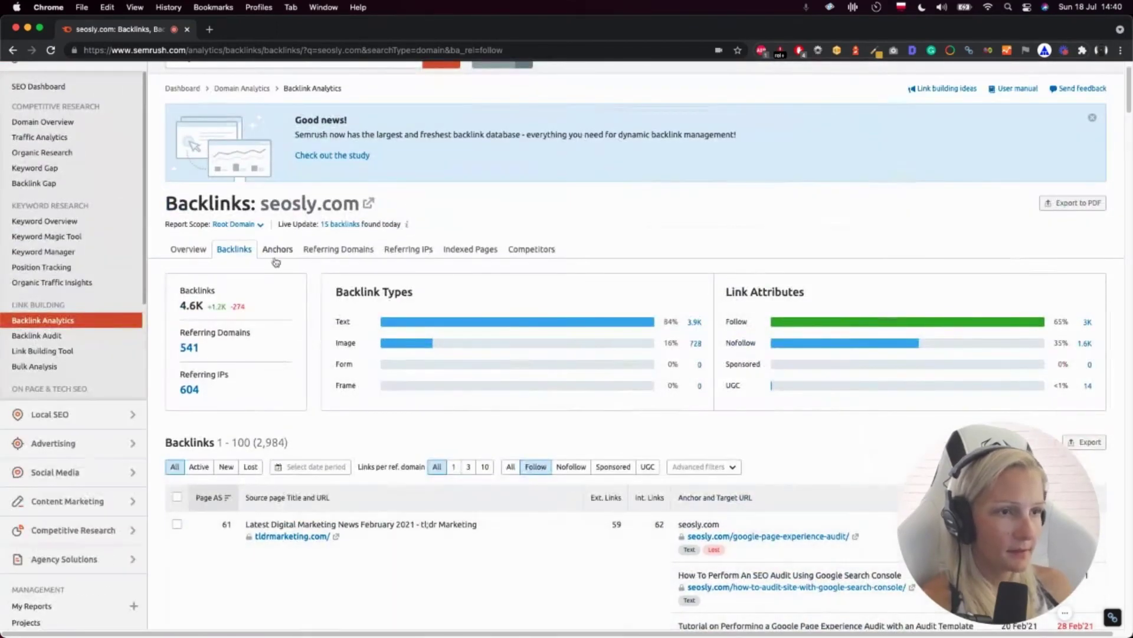
# - Open the Anchors report for seosly.com and scroll through its 490 anchor texts
pyautogui.click(288, 253)
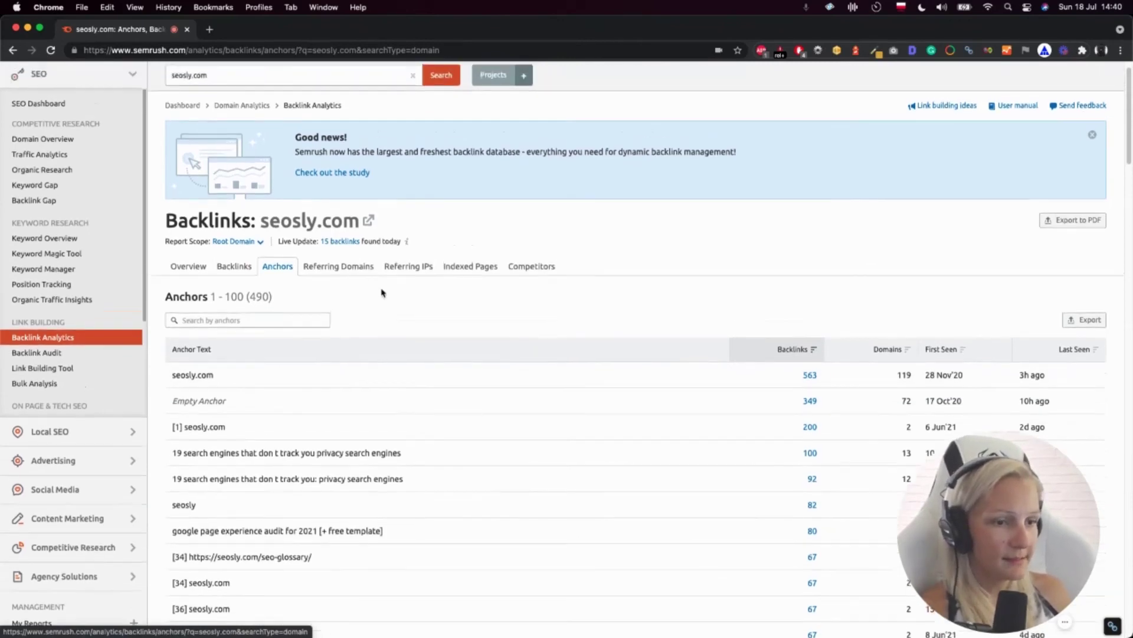
pyautogui.scroll(-5, 380, 291)
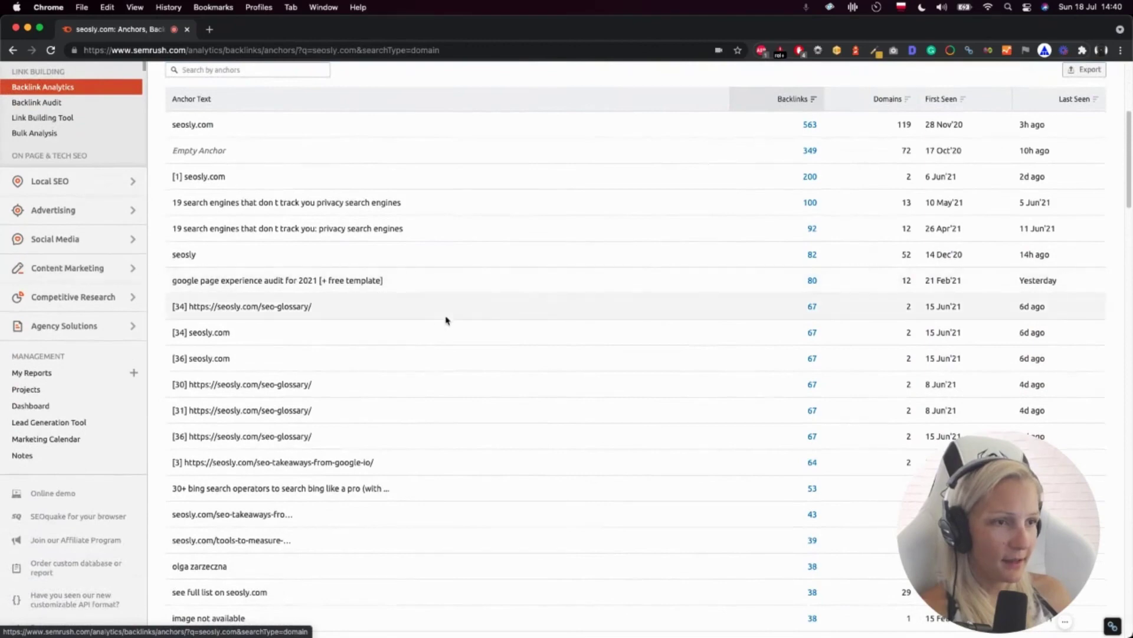
pyautogui.scroll(3, 306, 334)
pyautogui.scroll(-6, 364, 321)
pyautogui.scroll(-4, 362, 322)
pyautogui.scroll(-9, 258, 319)
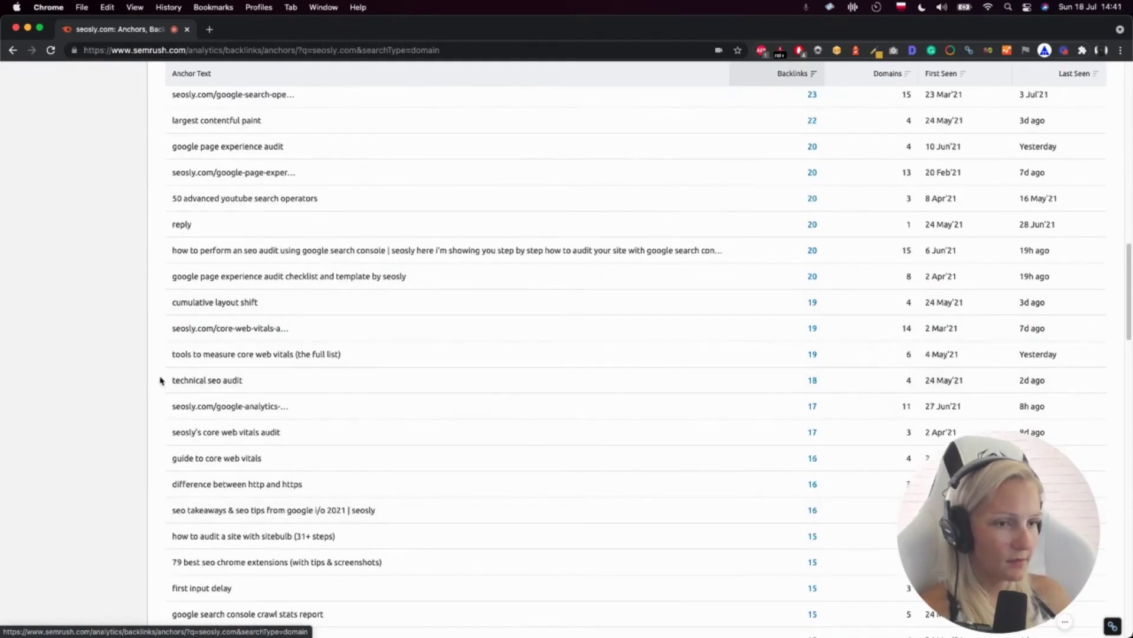
# - List the 18 backlinks with anchor 'technical seo audit' and scroll down through them
pyautogui.click(812, 380)
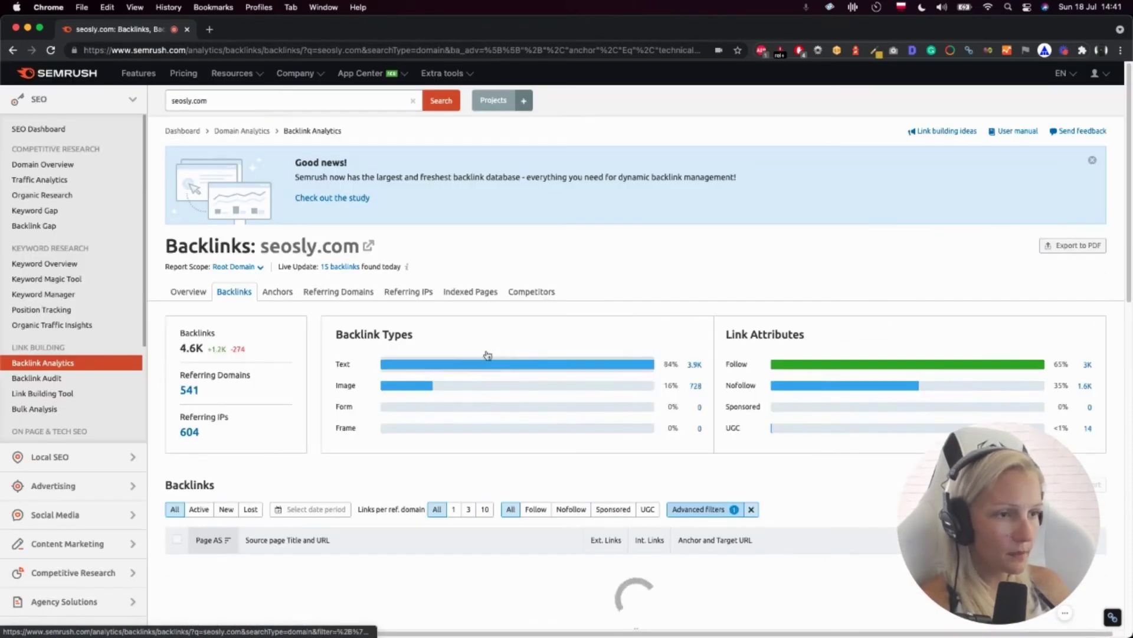
pyautogui.scroll(-2, 568, 343)
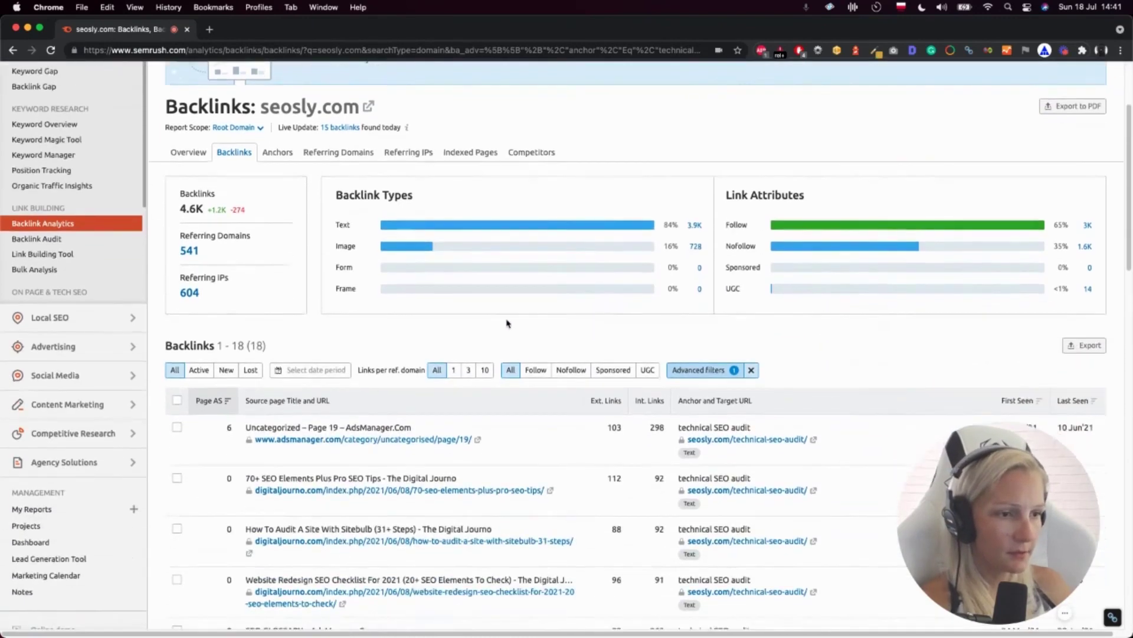
pyautogui.scroll(-3, 513, 343)
pyautogui.scroll(-3, 512, 342)
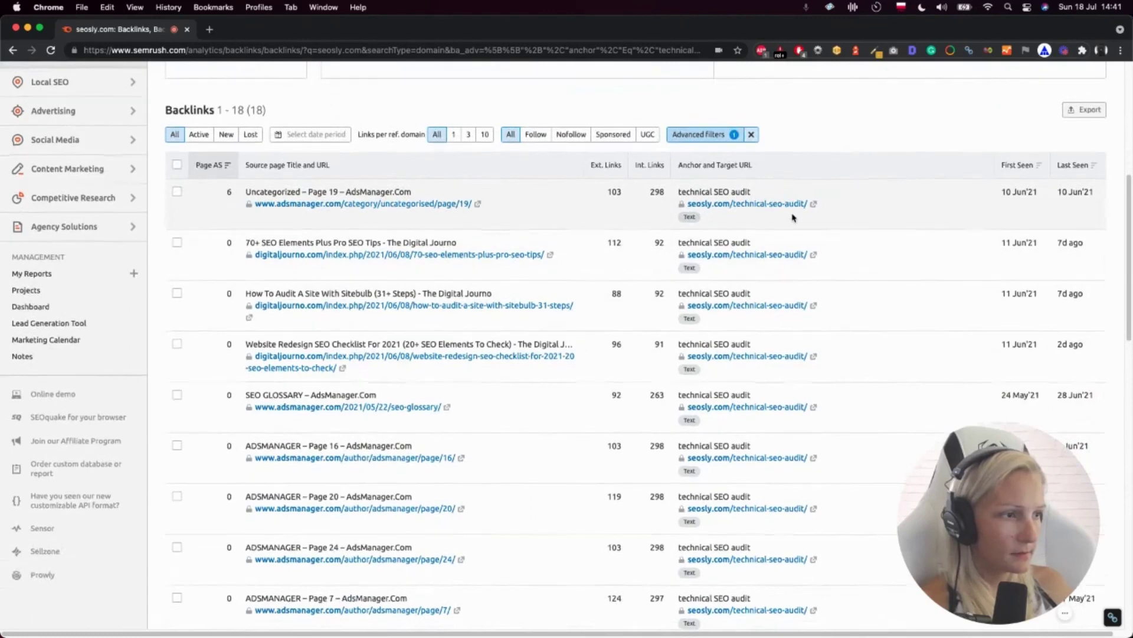
pyautogui.scroll(-3, 791, 221)
pyautogui.scroll(-2, 791, 223)
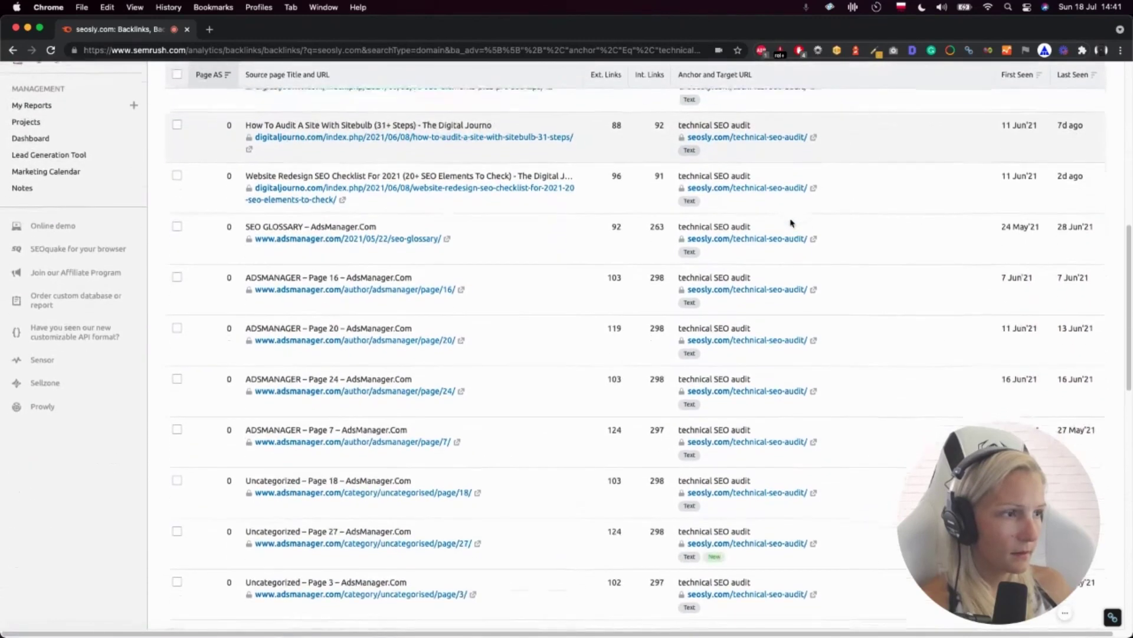
pyautogui.scroll(-4, 791, 225)
pyautogui.scroll(-6, 443, 258)
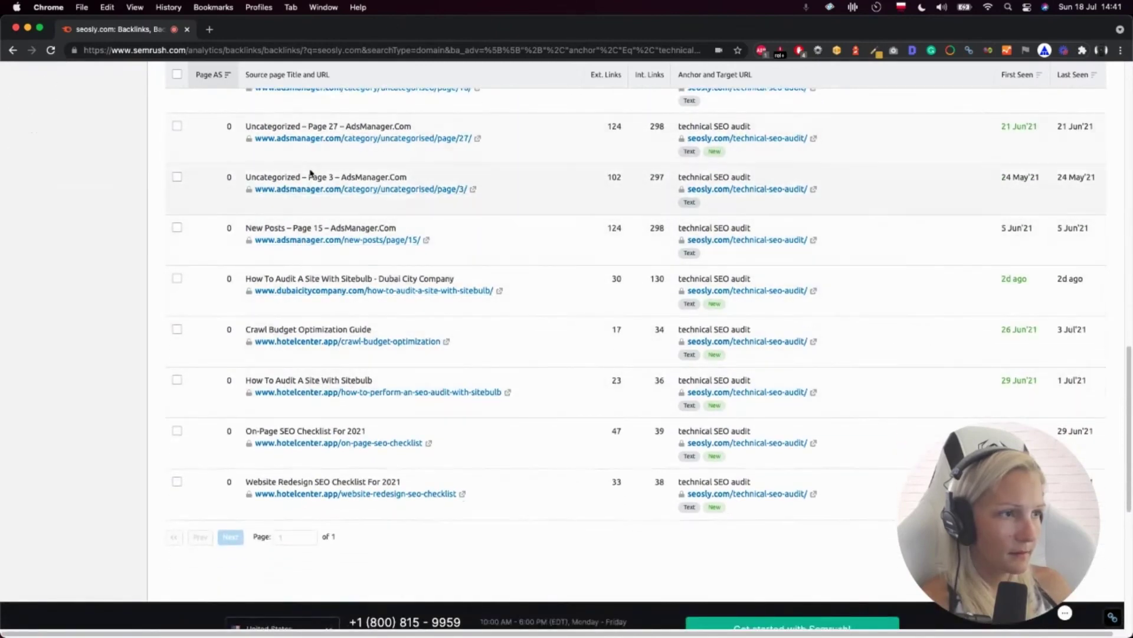
pyautogui.scroll(-2, 313, 212)
# - Scroll back up to the top of the 18 filtered backlinks
pyautogui.scroll(10, 328, 236)
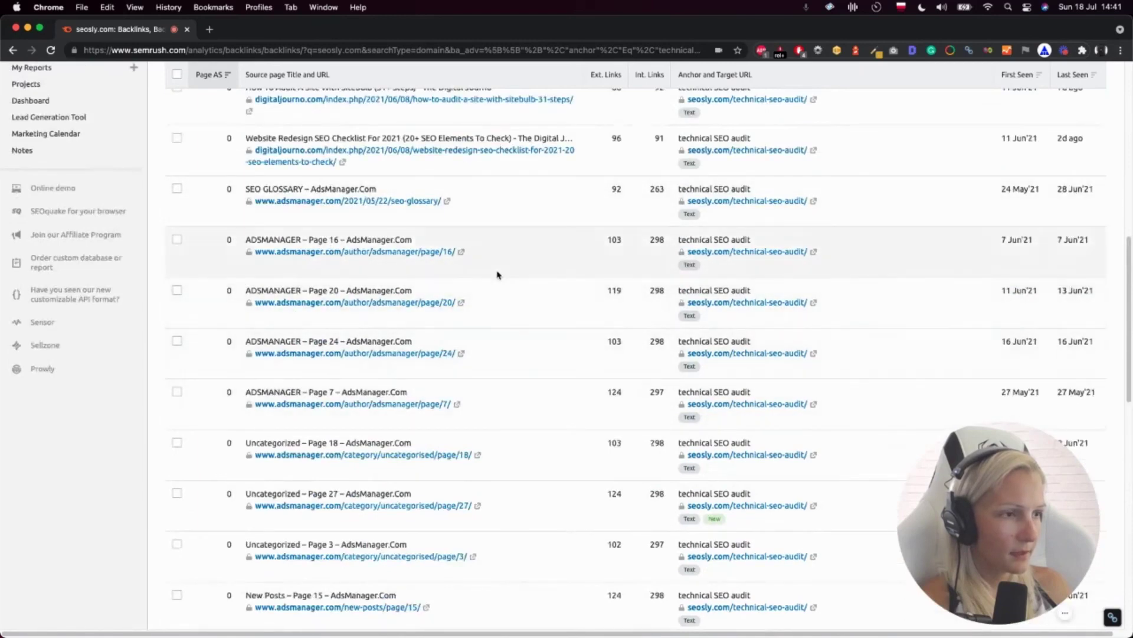
pyautogui.scroll(6, 498, 289)
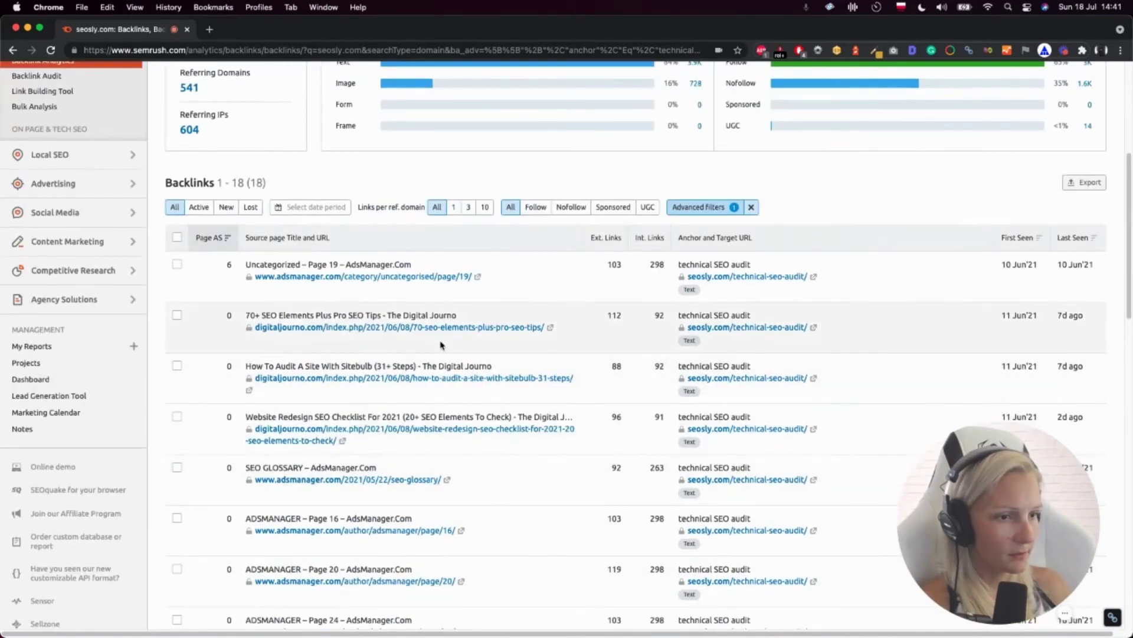
pyautogui.scroll(1, 650, 366)
pyautogui.scroll(7, 522, 313)
pyautogui.click(337, 295)
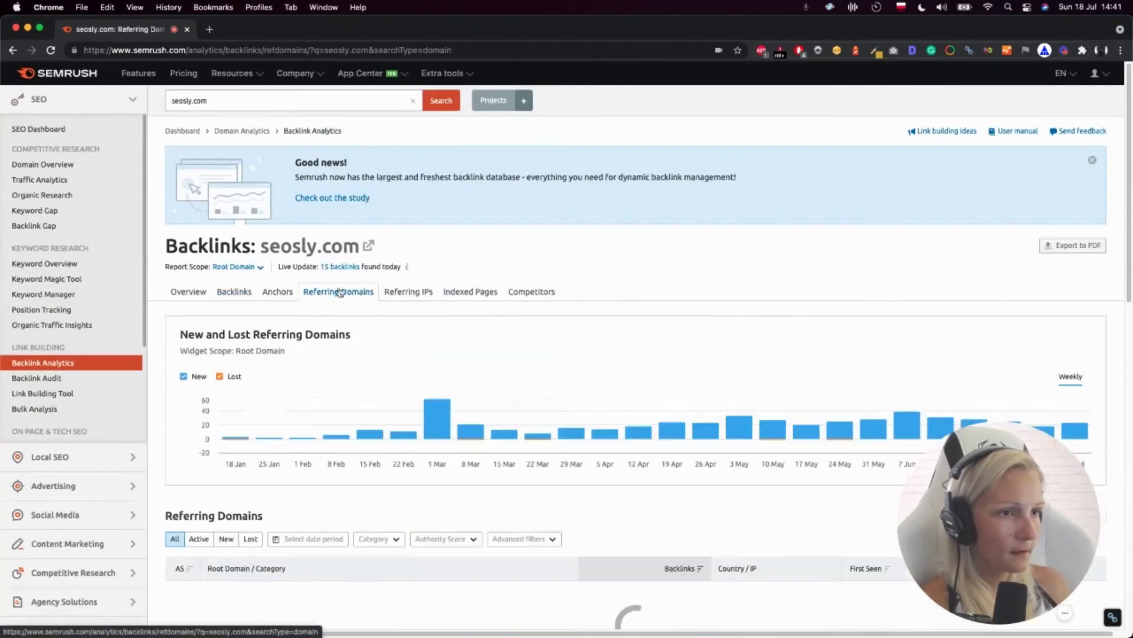